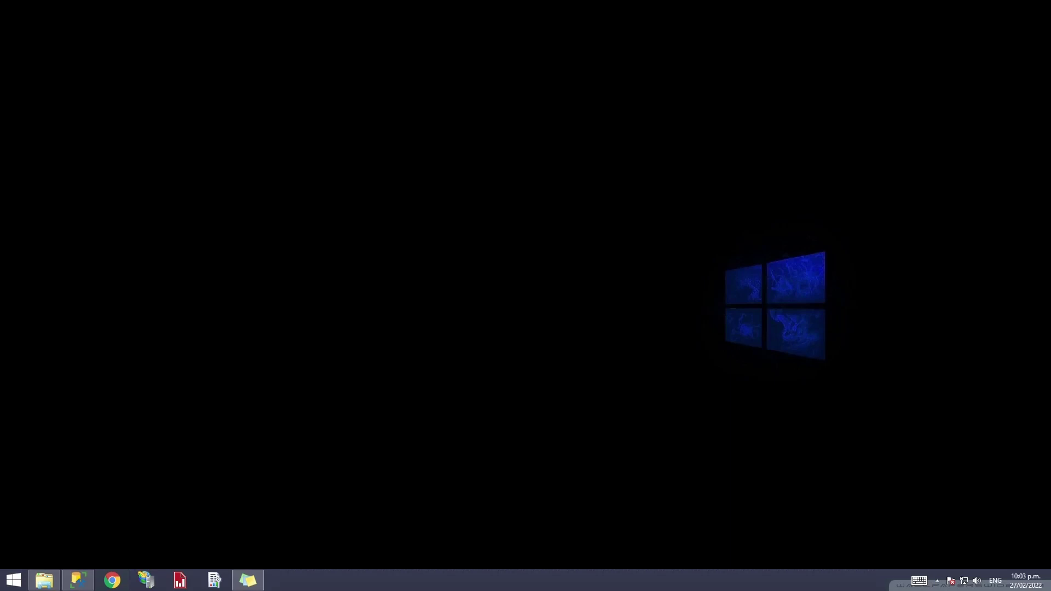
Open the report file 02 - CreatingYourFirstSSRSReport.rdl from the Documents folder
click(44, 579)
click(372, 208)
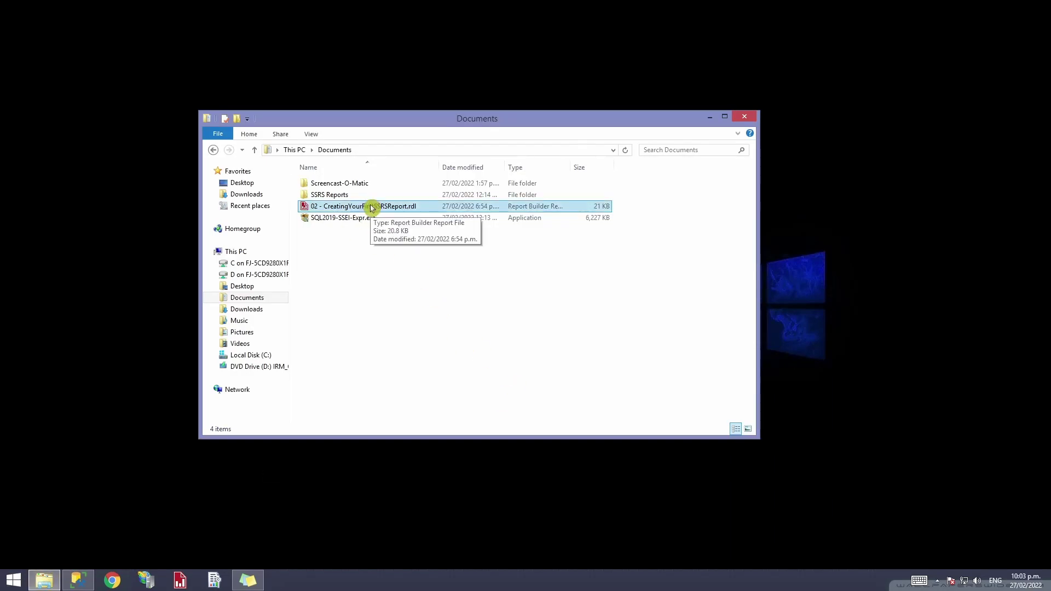
double_click(371, 208)
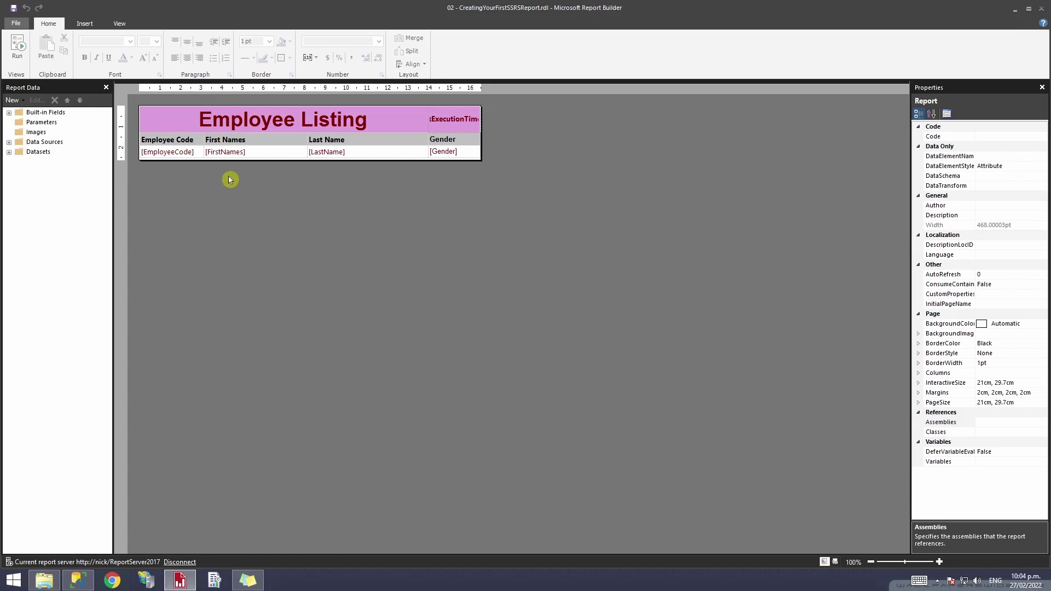
Insert a row outside the group, below the detail row of the Employee Listing table
click(276, 153)
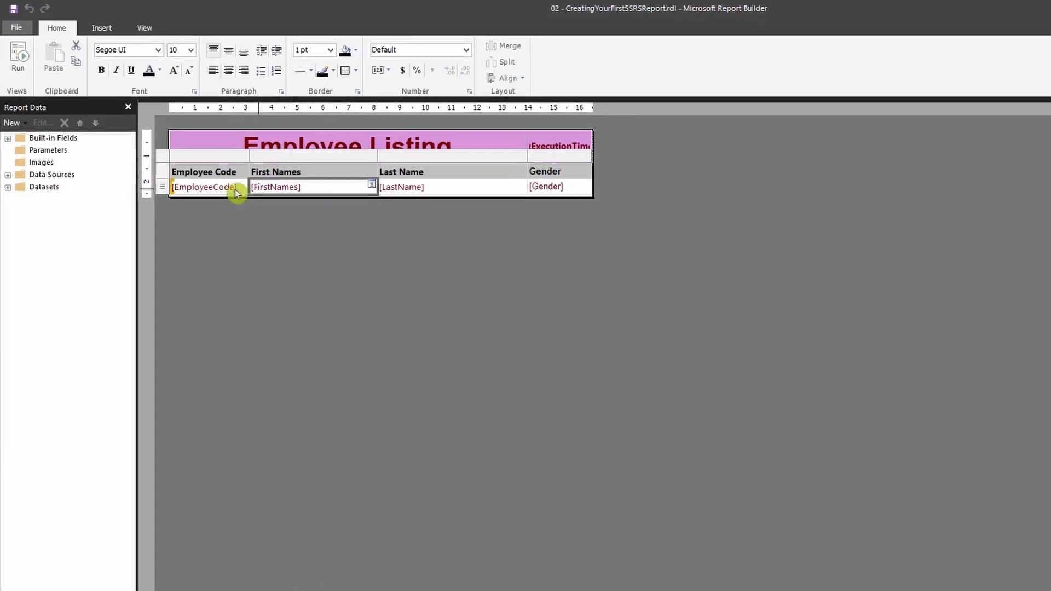
click(165, 194)
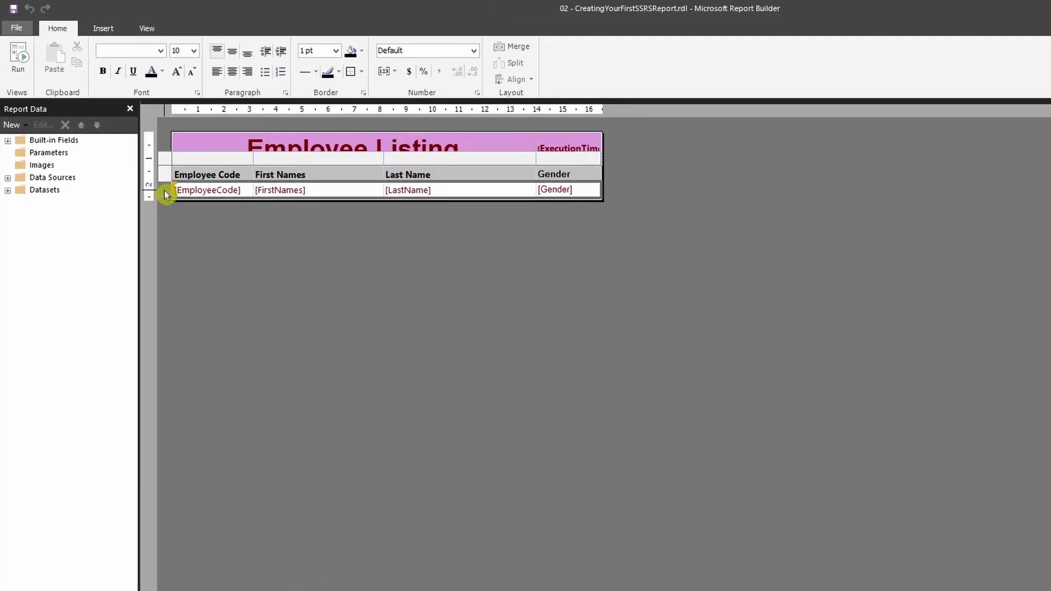
right_click(165, 195)
mouse_move(230, 205)
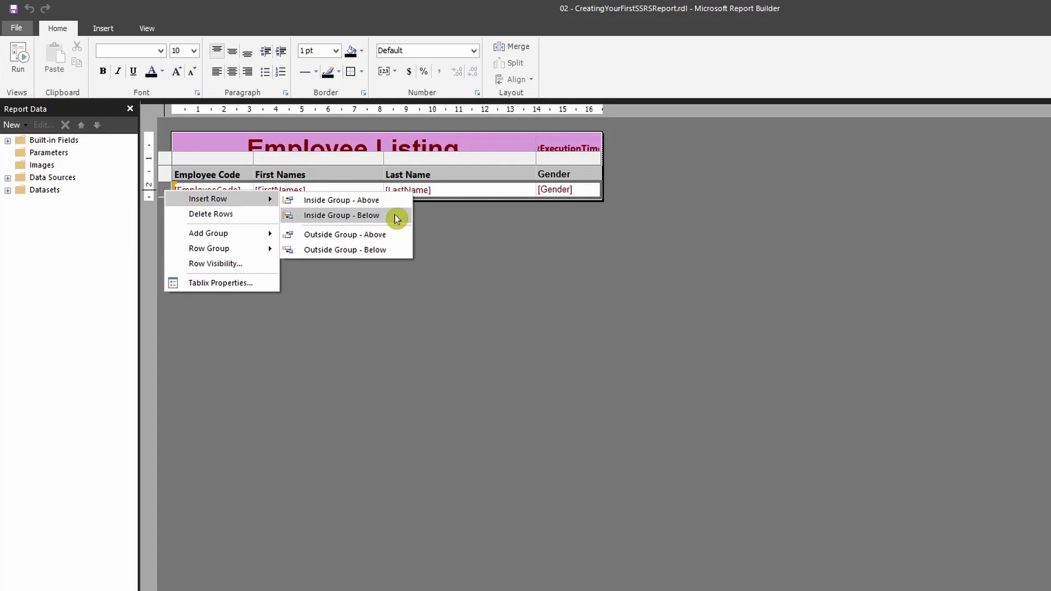
click(353, 251)
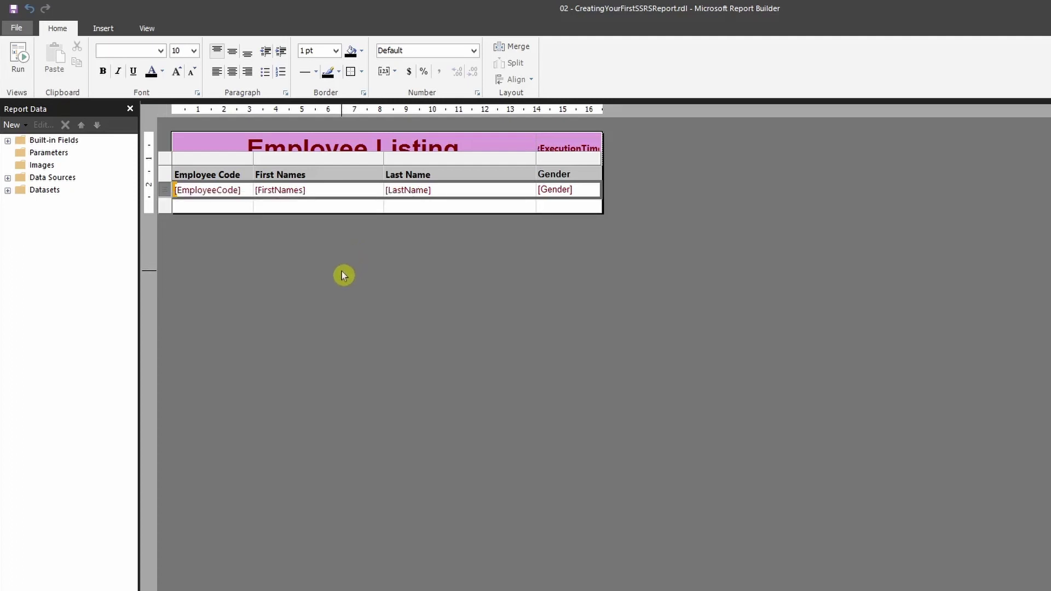
Place the EmployeeCode field in the new row's cell under Gender and summarize it by Count
click(596, 208)
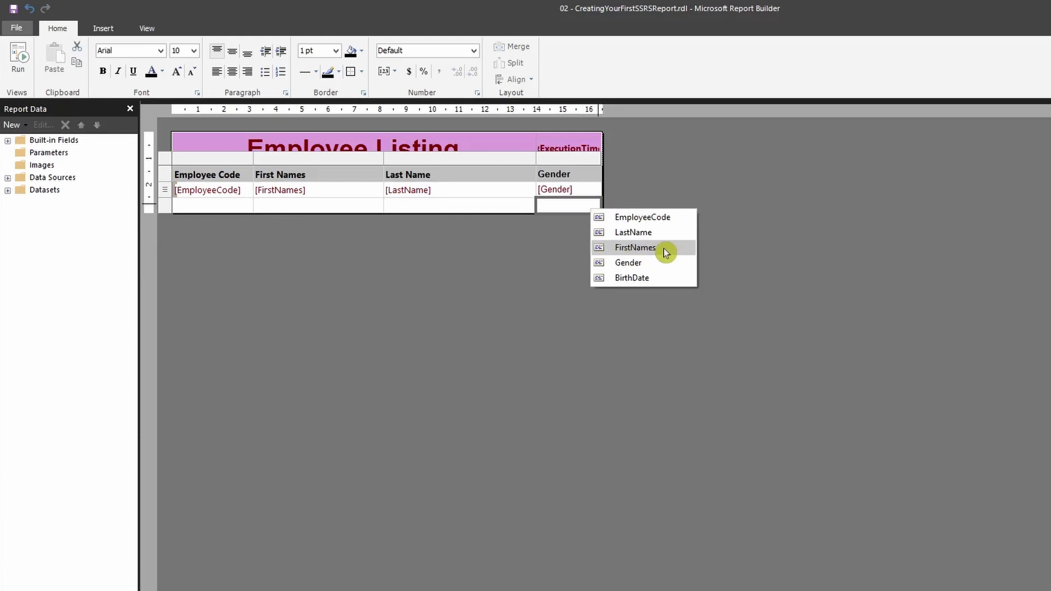
click(682, 217)
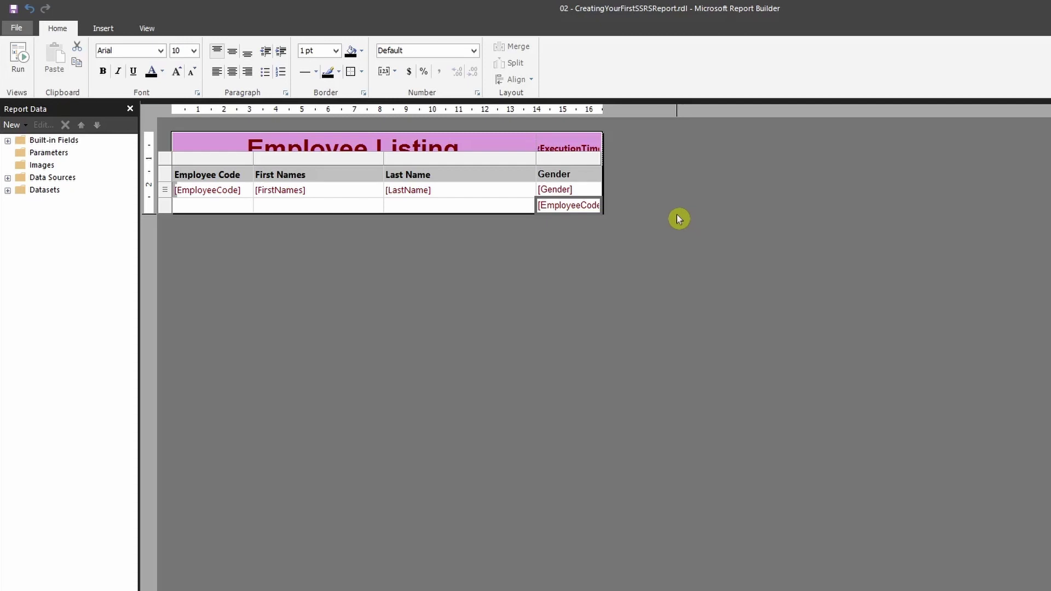
double_click(560, 209)
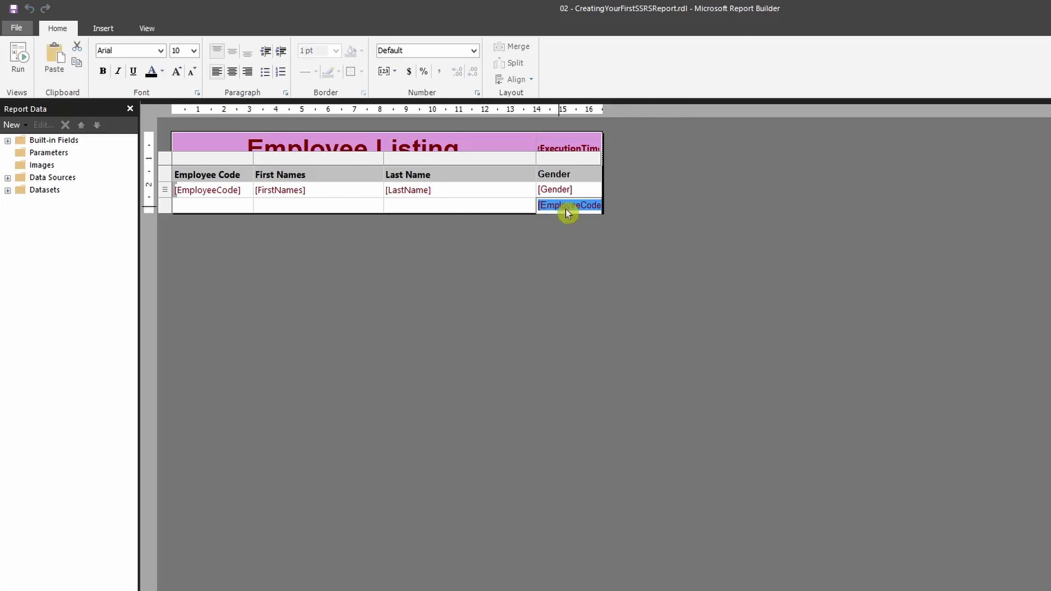
right_click(567, 209)
mouse_move(668, 282)
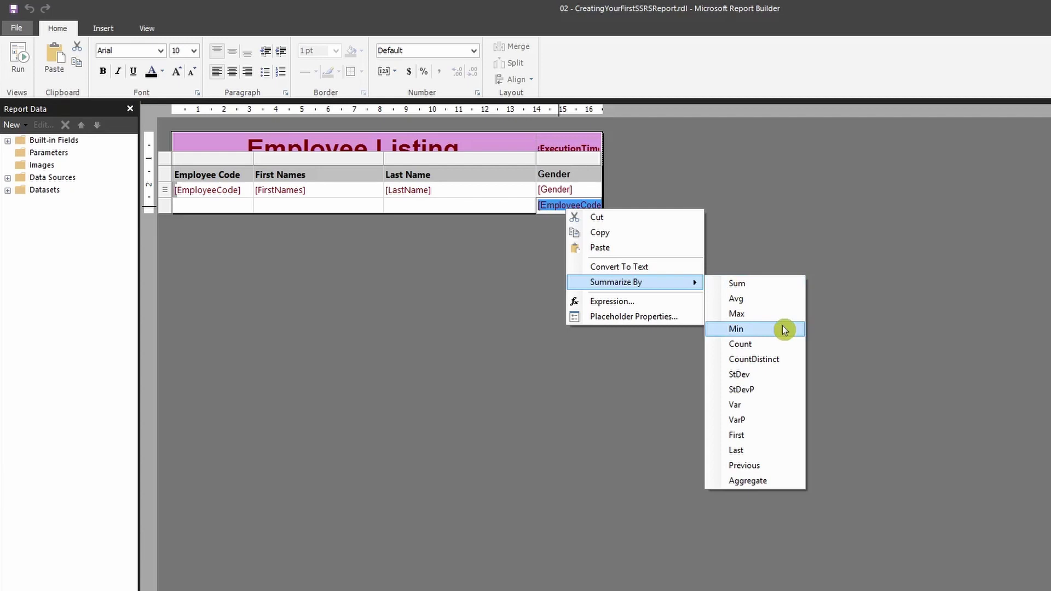
click(780, 344)
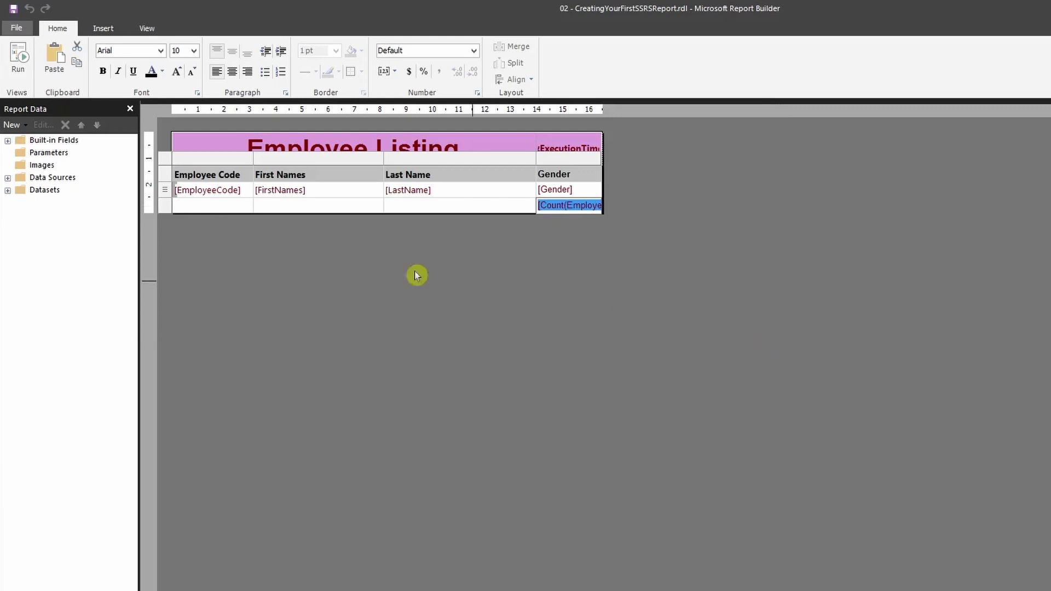
Enter the label Total in the new row's cell under Employee Code
click(210, 208)
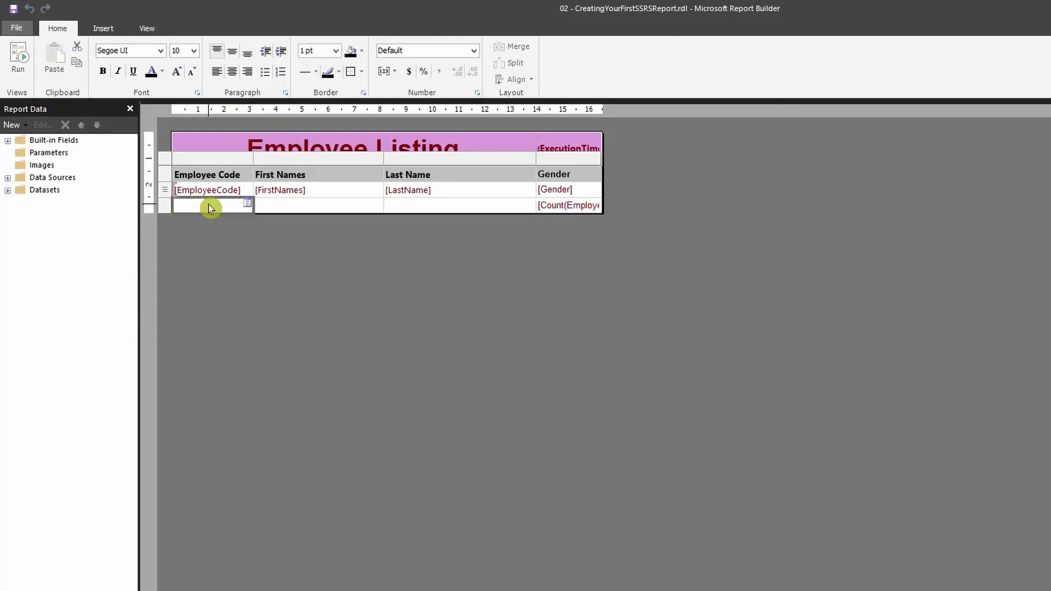
text(Total)
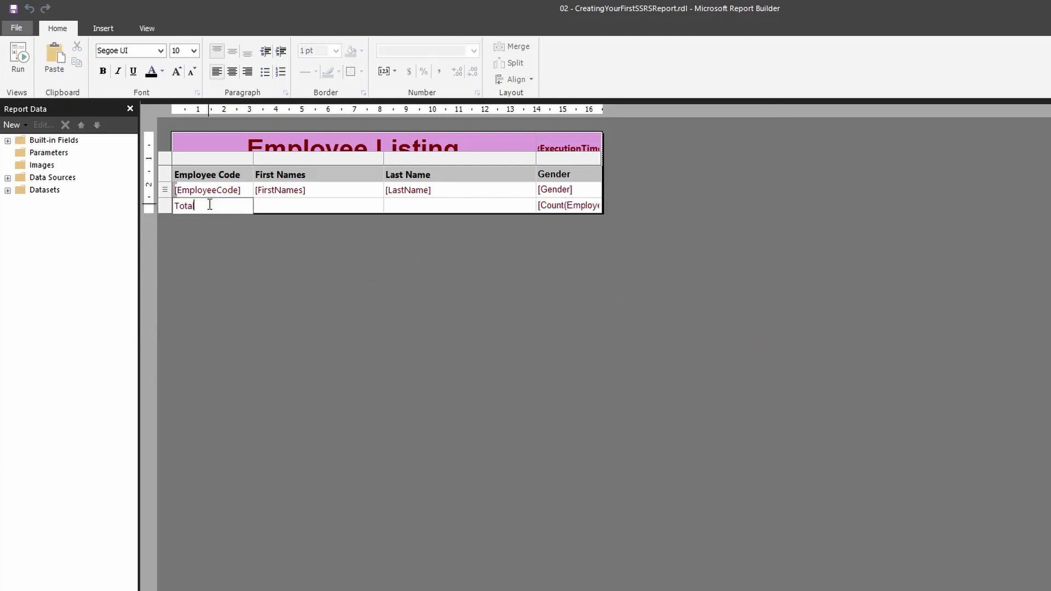
click(262, 244)
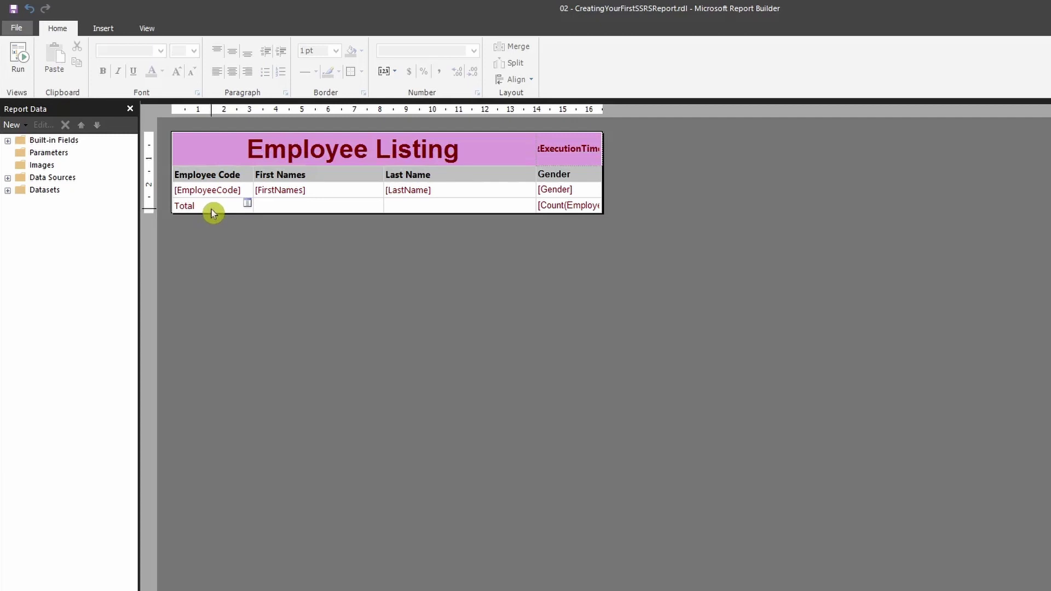
Merge the total row's cells under Employee Code, First Names and Last Name into one cell
click(349, 213)
click(483, 211)
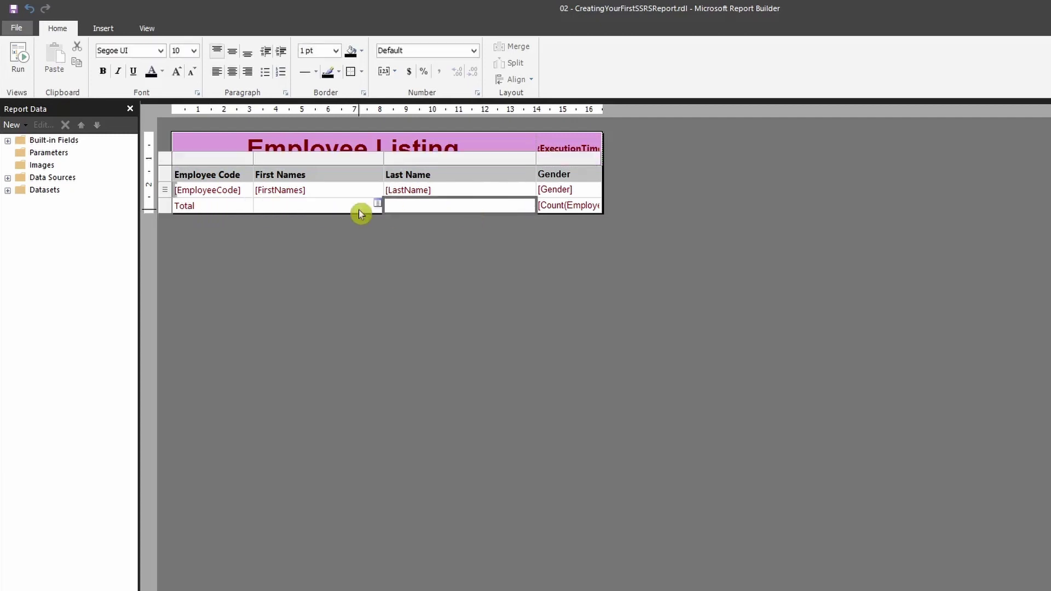
click(210, 212)
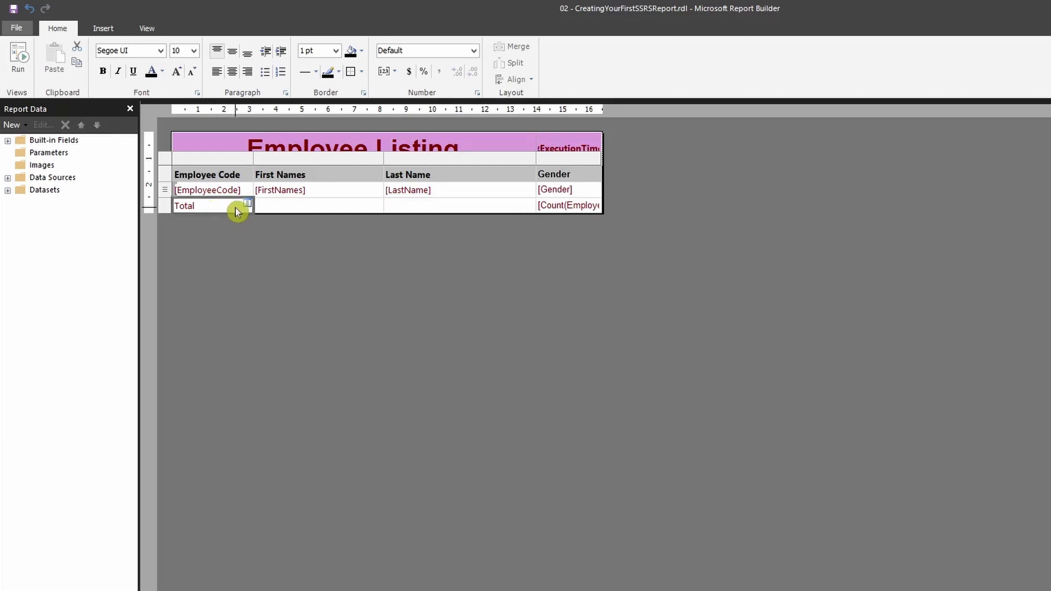
drag(347, 211, 453, 212)
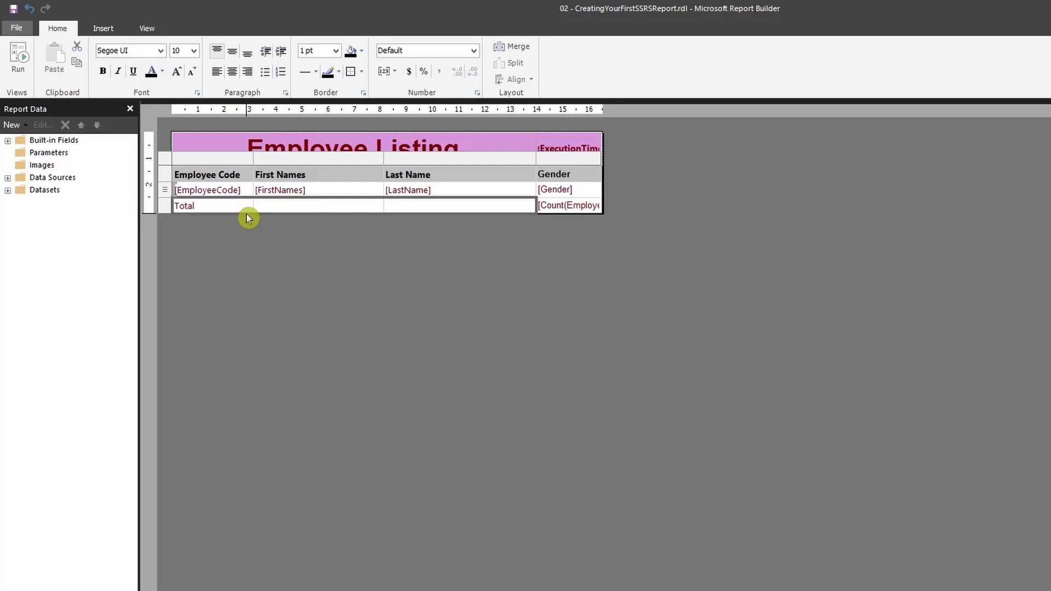
click(516, 48)
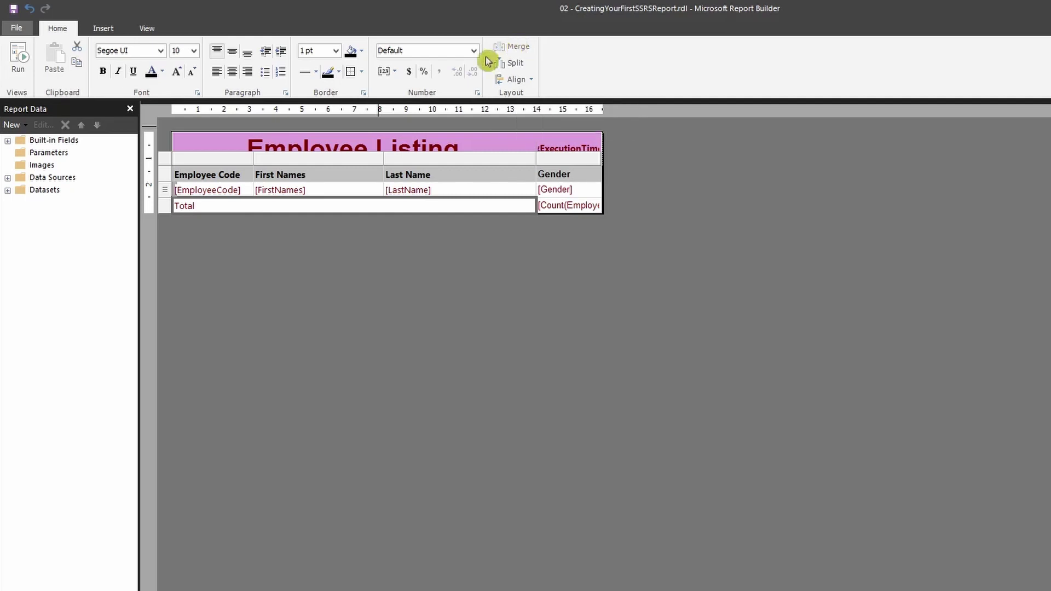
Format the merged Total cell with centered, bold text and a light grey background
click(233, 72)
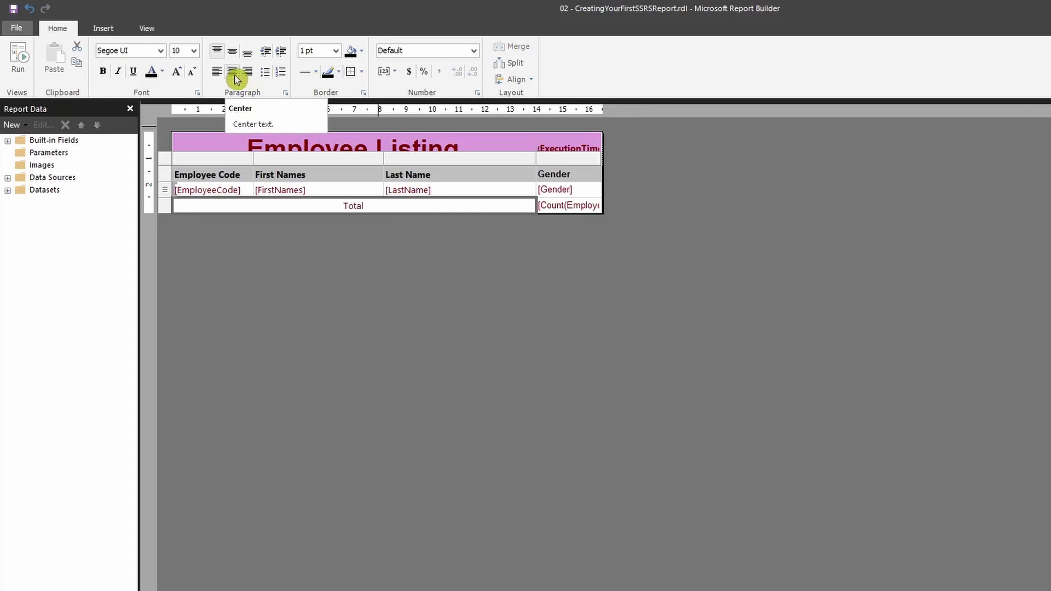
click(108, 75)
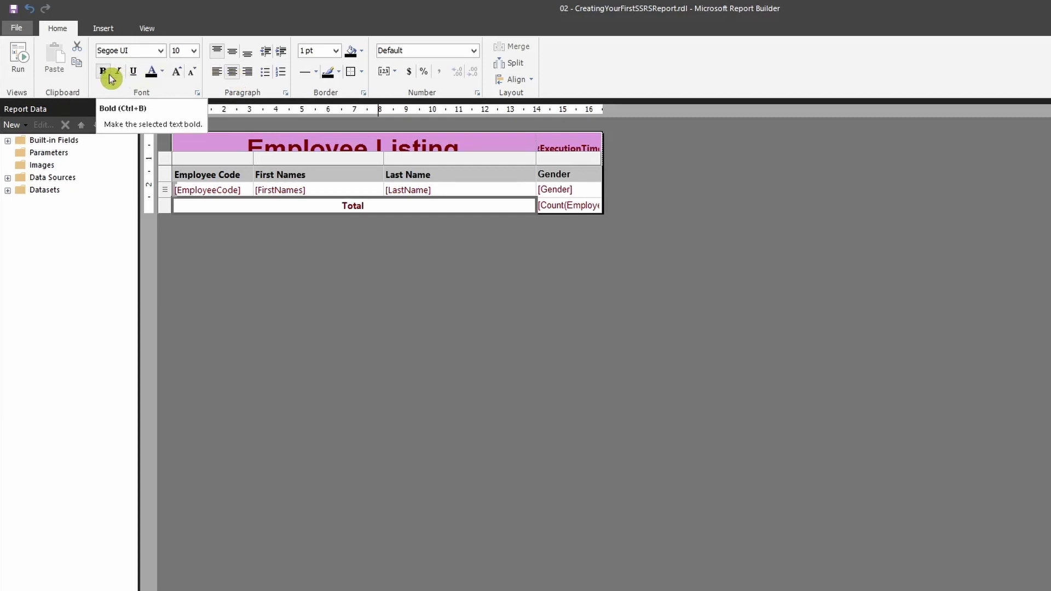
click(362, 51)
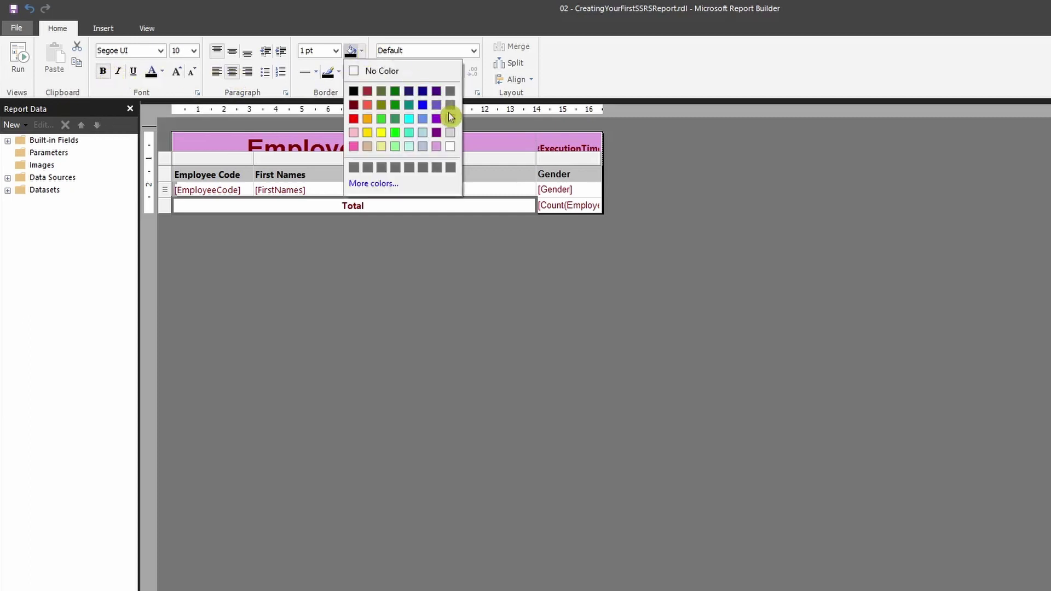
click(453, 132)
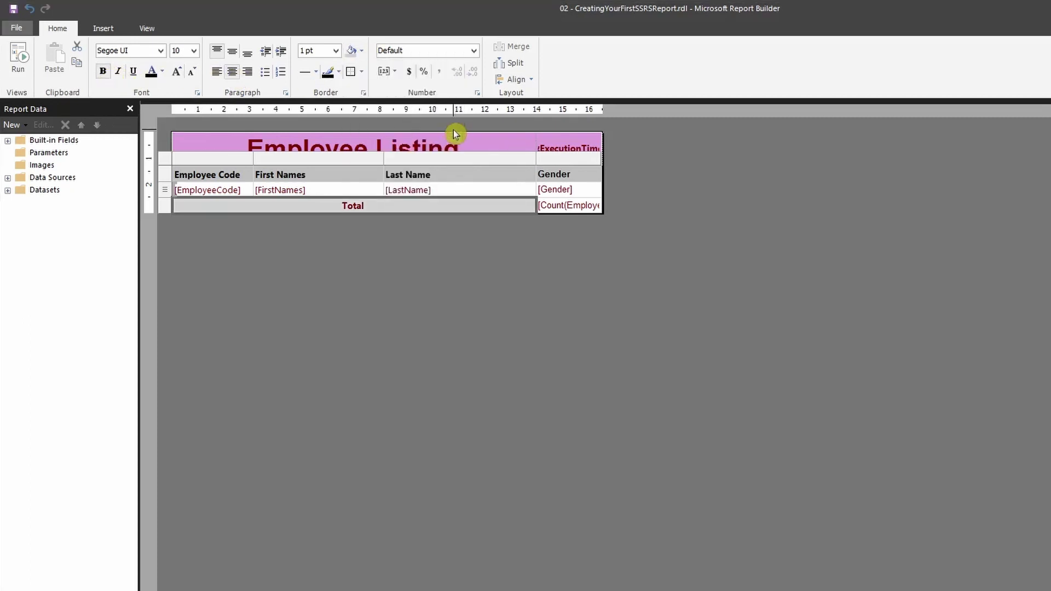
Make the employee count cell bold with a light grey background, and run the report to check the total row
click(573, 215)
click(574, 211)
click(102, 71)
click(352, 51)
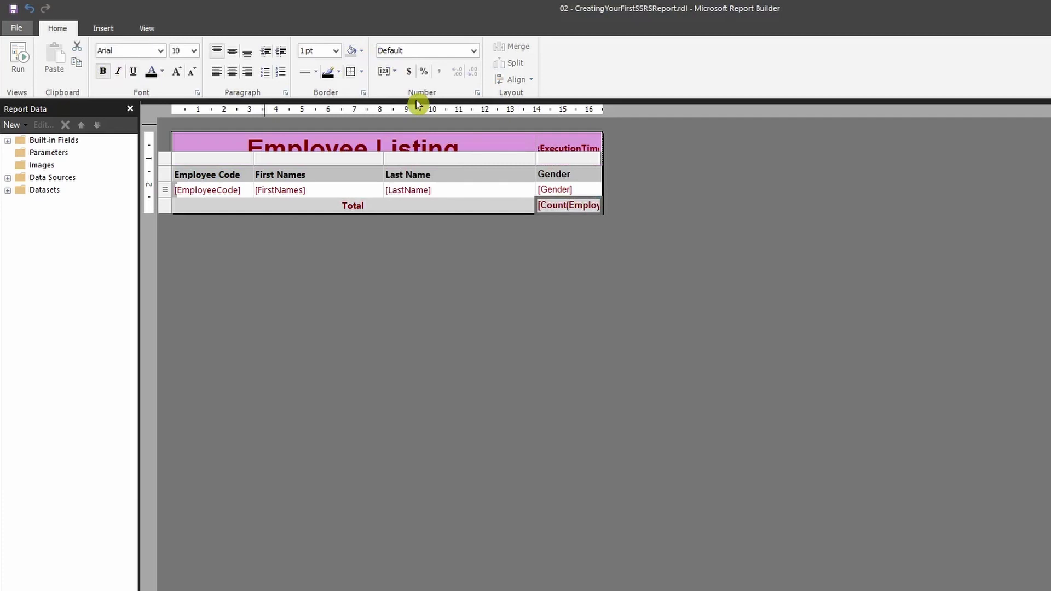
click(18, 57)
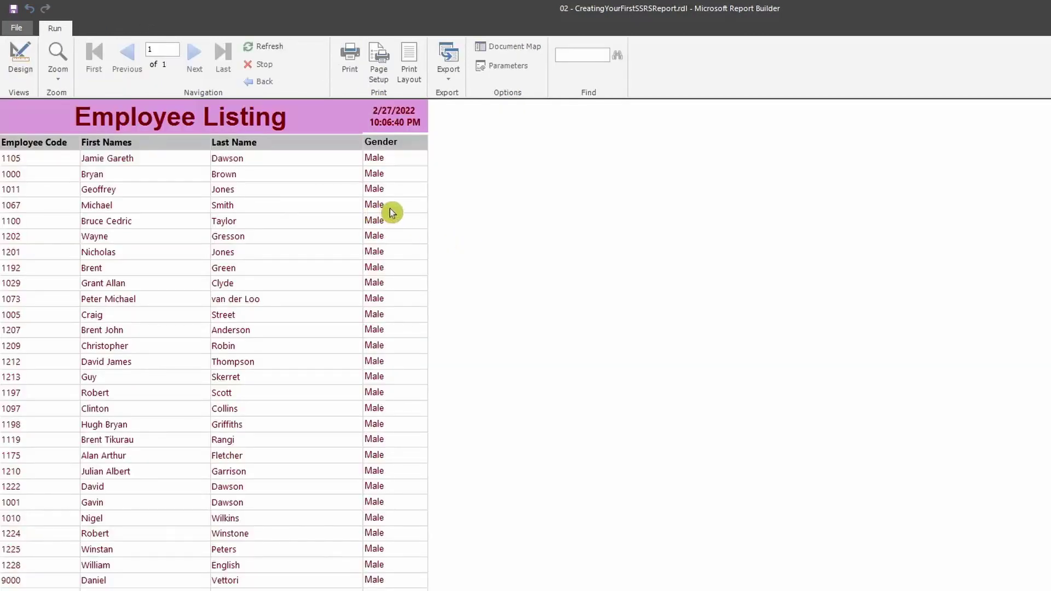
scroll(390, 208, down, 5)
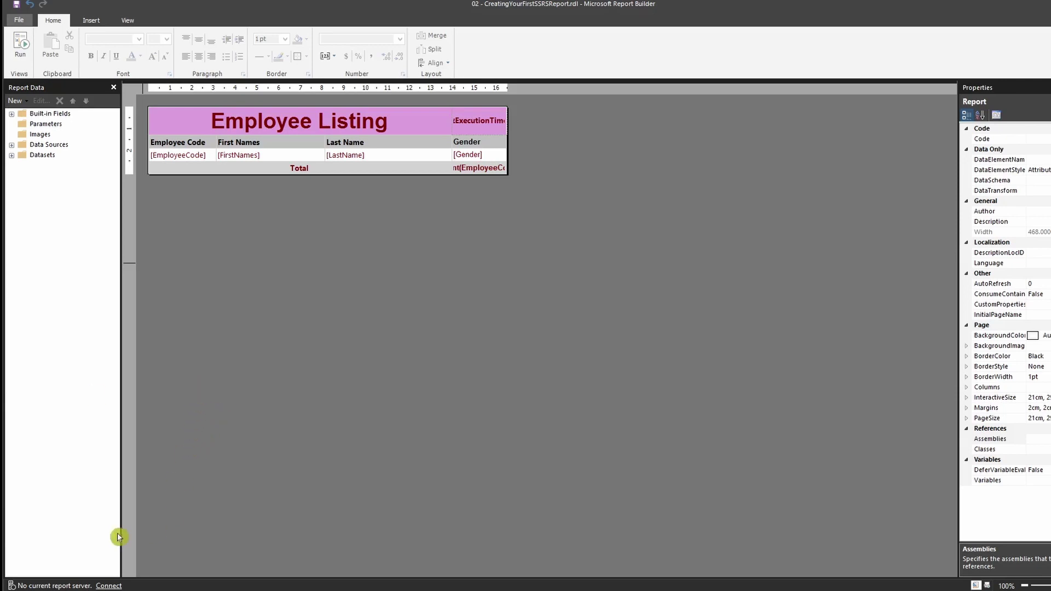
Connect the report to the ReportServer2017 report server
click(99, 586)
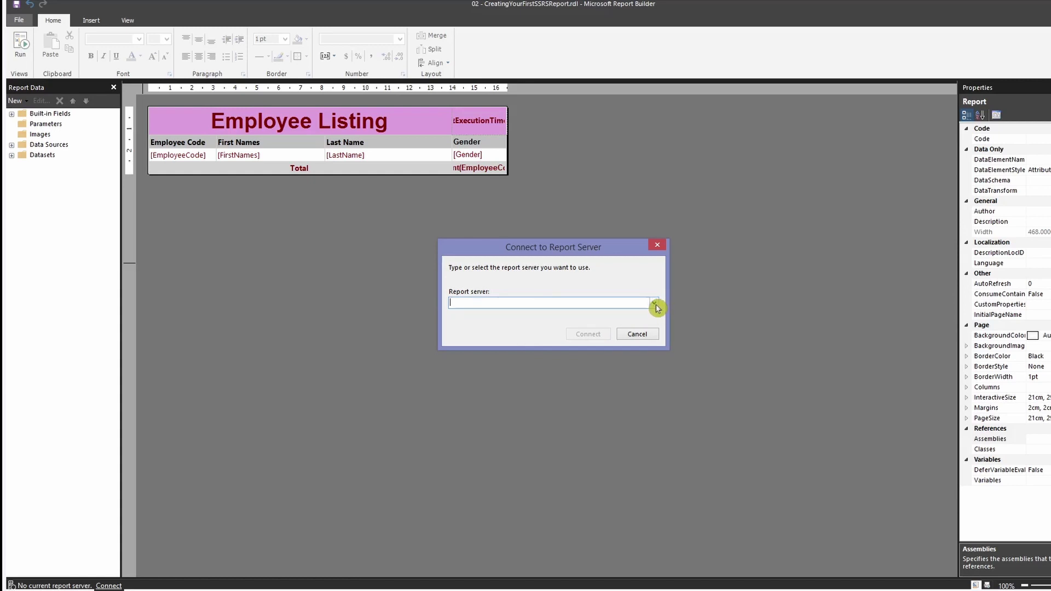
click(655, 303)
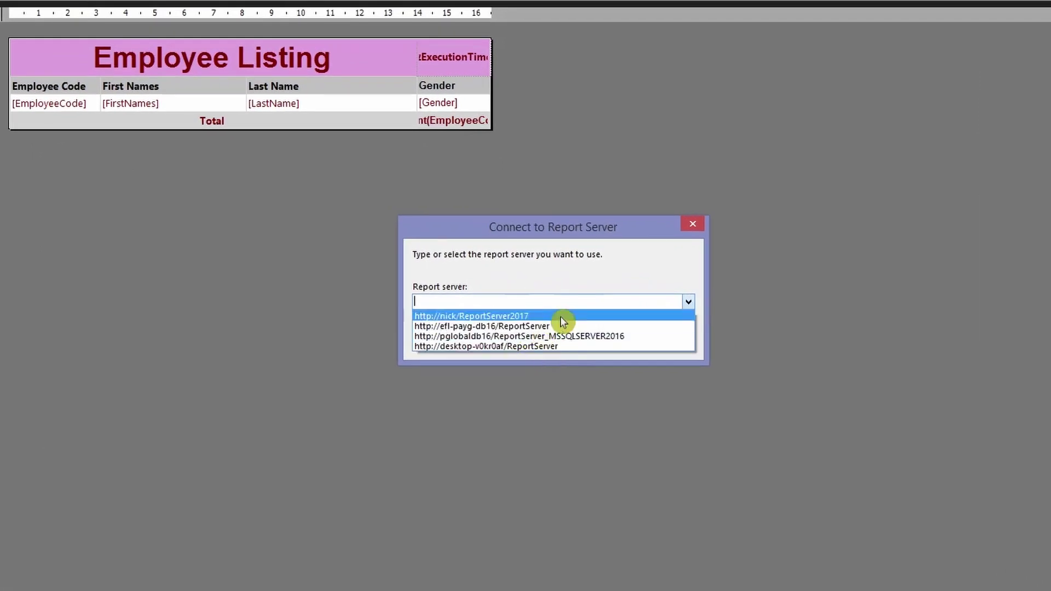
click(562, 318)
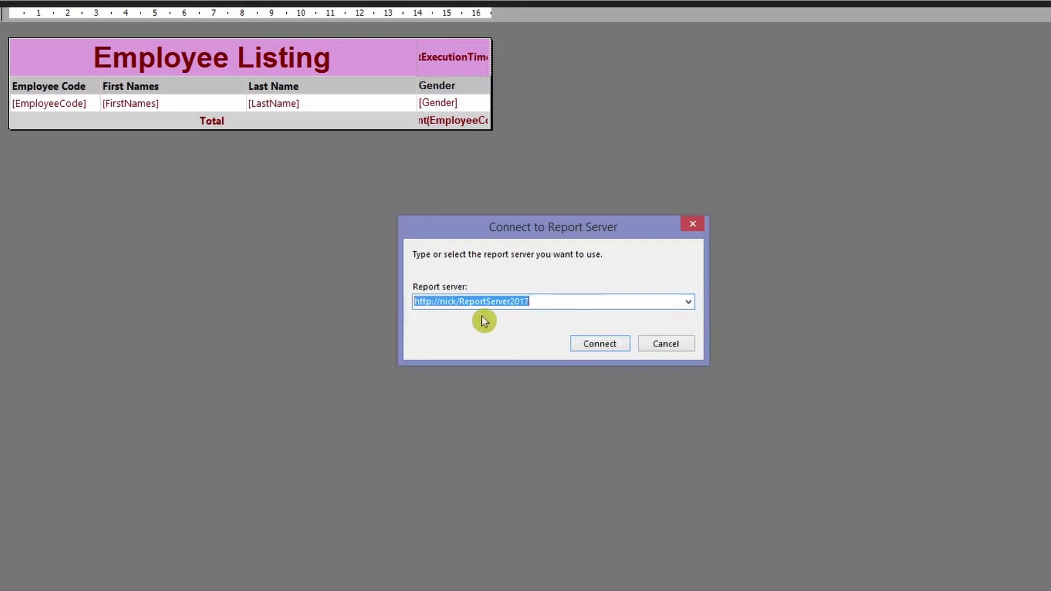
click(551, 302)
click(600, 348)
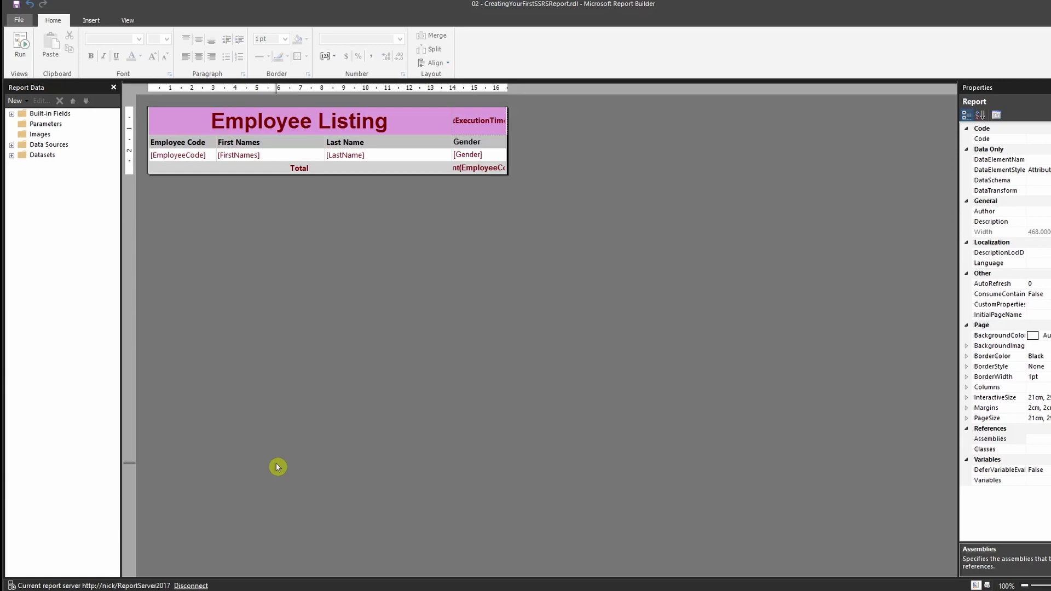
Save the report as 02 - CreatingYourFirstSSRSReport.rdl in the SSRS - Tutorial folder on the ReportServer2017 report server
click(19, 19)
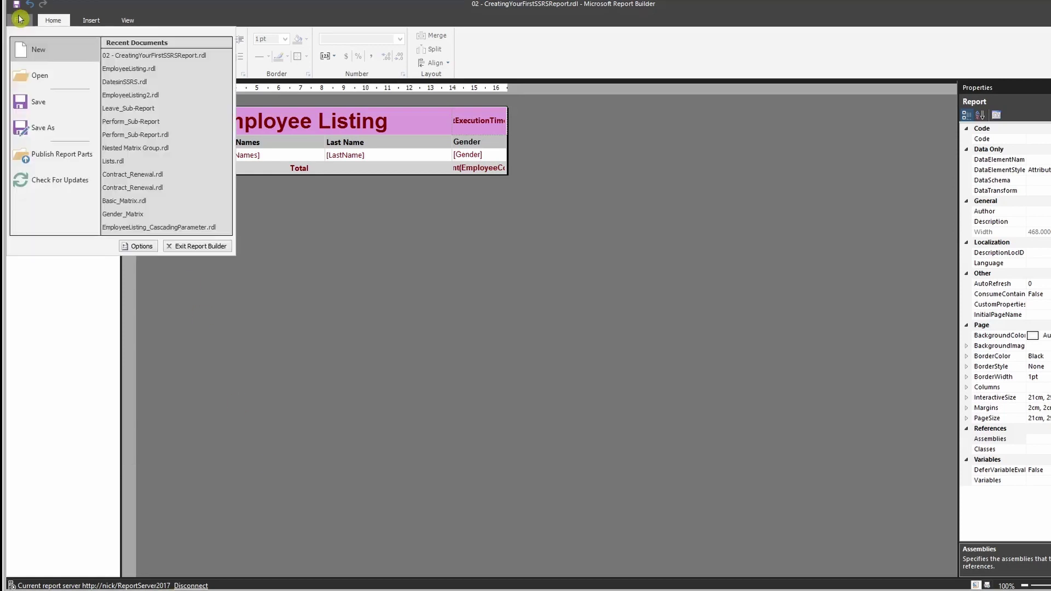
click(59, 128)
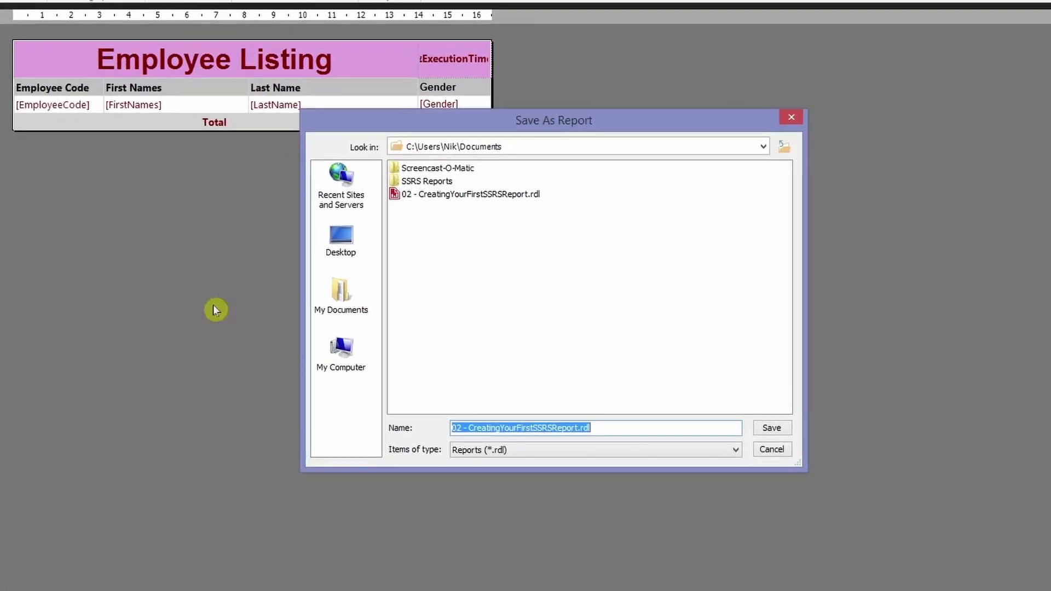
click(343, 203)
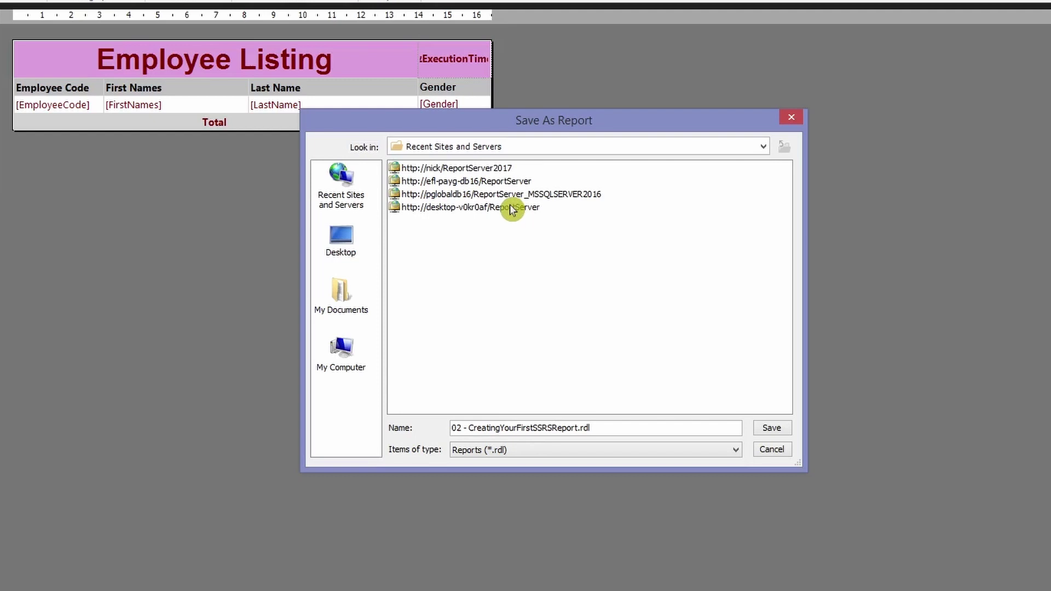
click(489, 170)
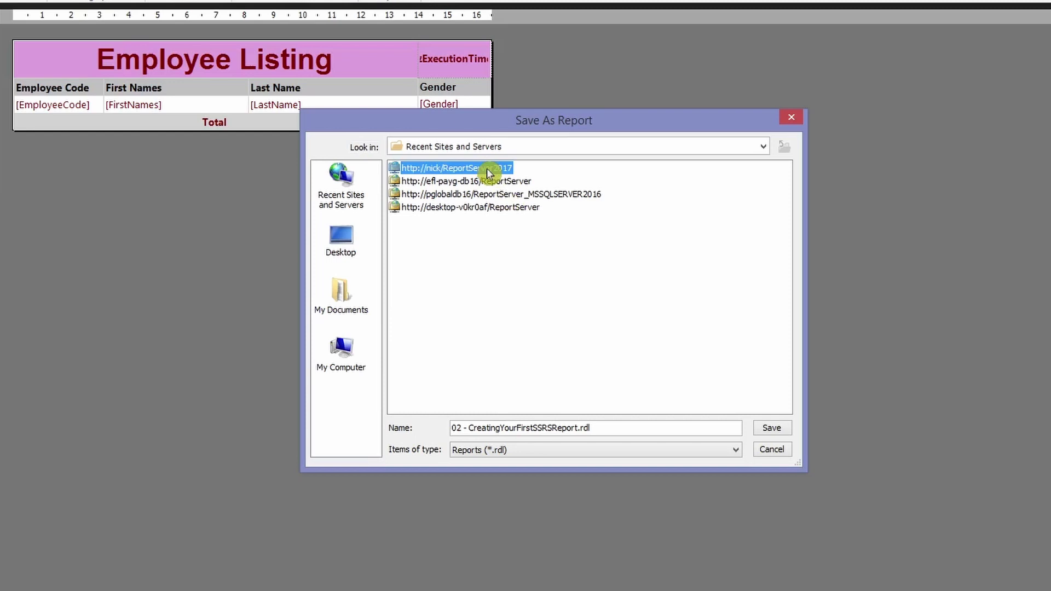
double_click(489, 173)
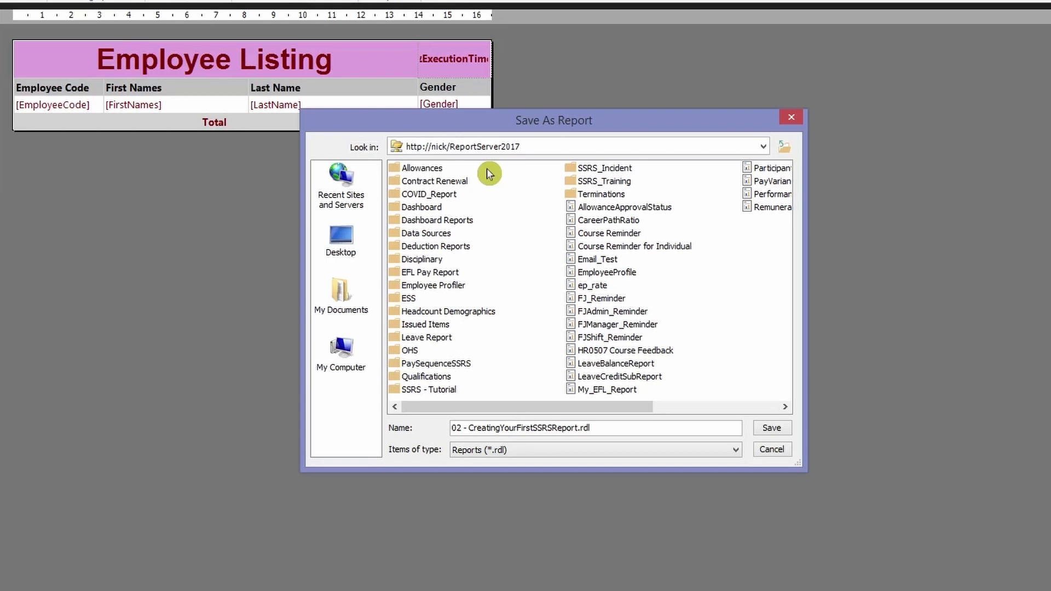
click(456, 395)
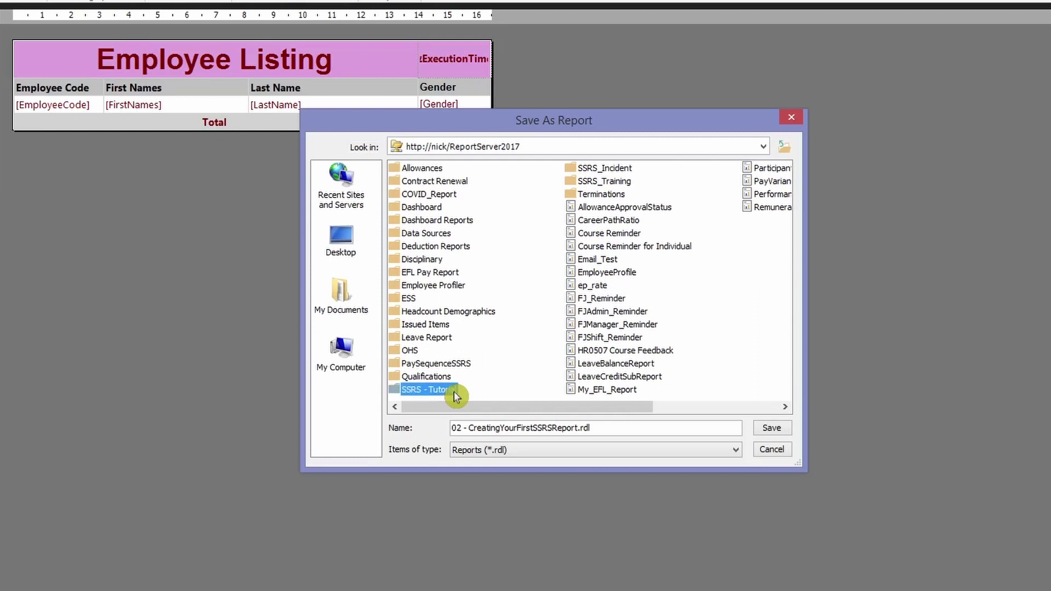
double_click(455, 393)
click(771, 429)
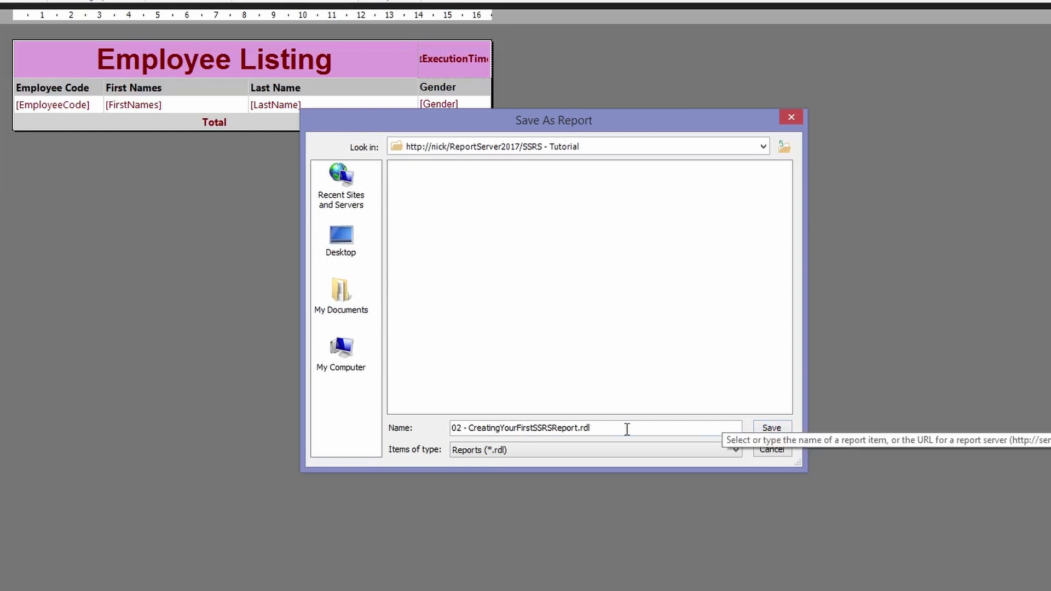
click(769, 431)
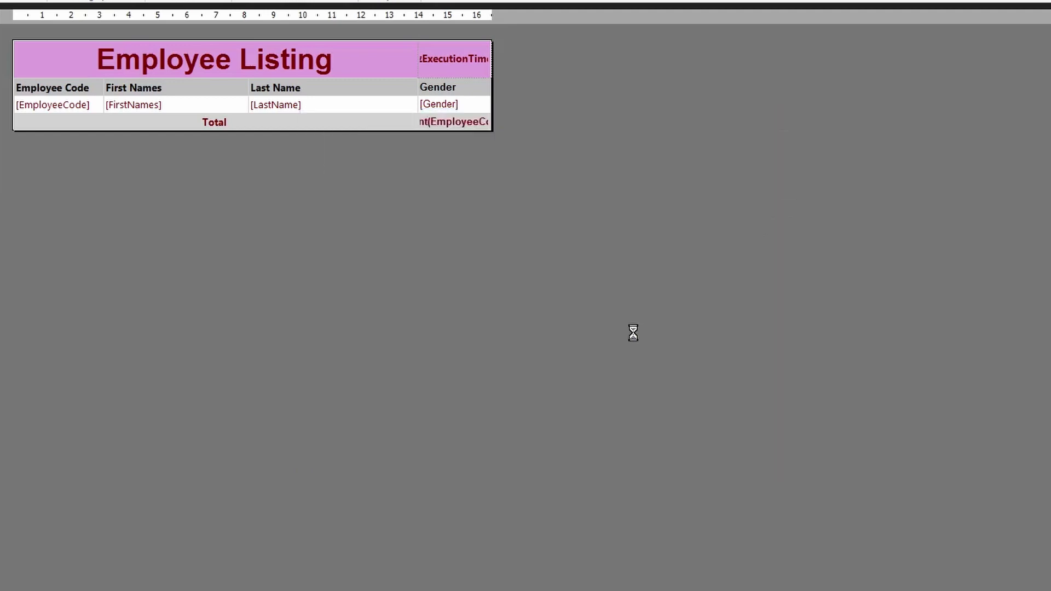
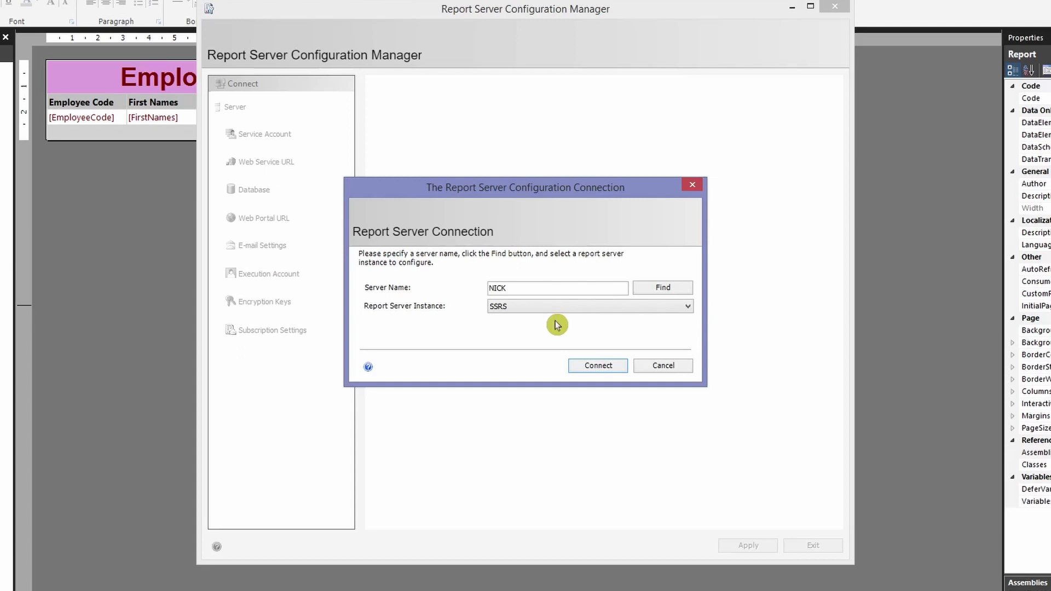
In Report Server Configuration Manager, connect to the SSRS instance and open the SSRS - Tutorial folder through the Reports2017 web portal URL
click(602, 367)
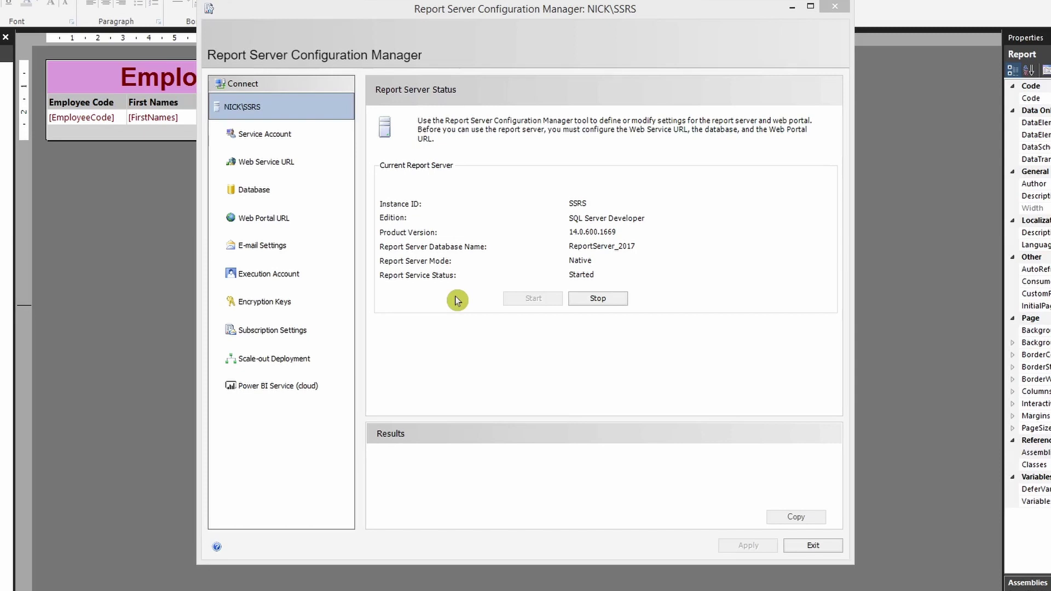
click(267, 221)
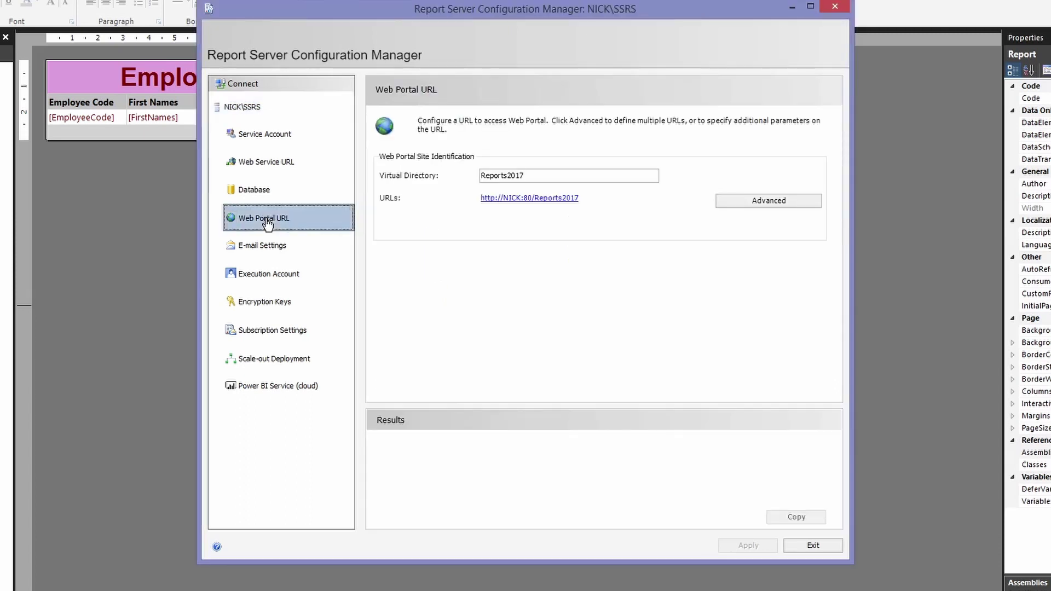
click(564, 204)
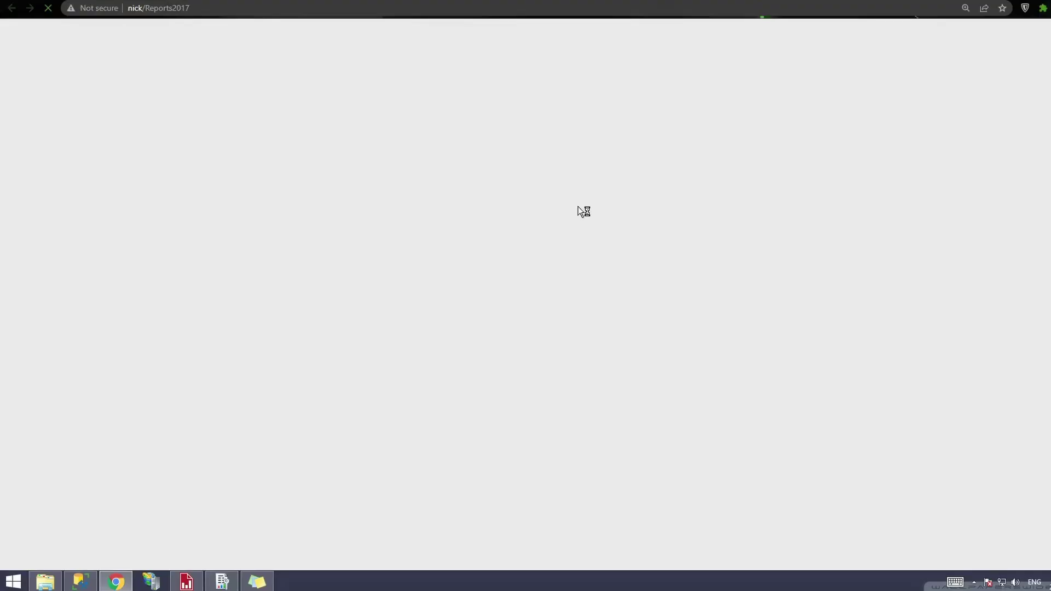
click(579, 210)
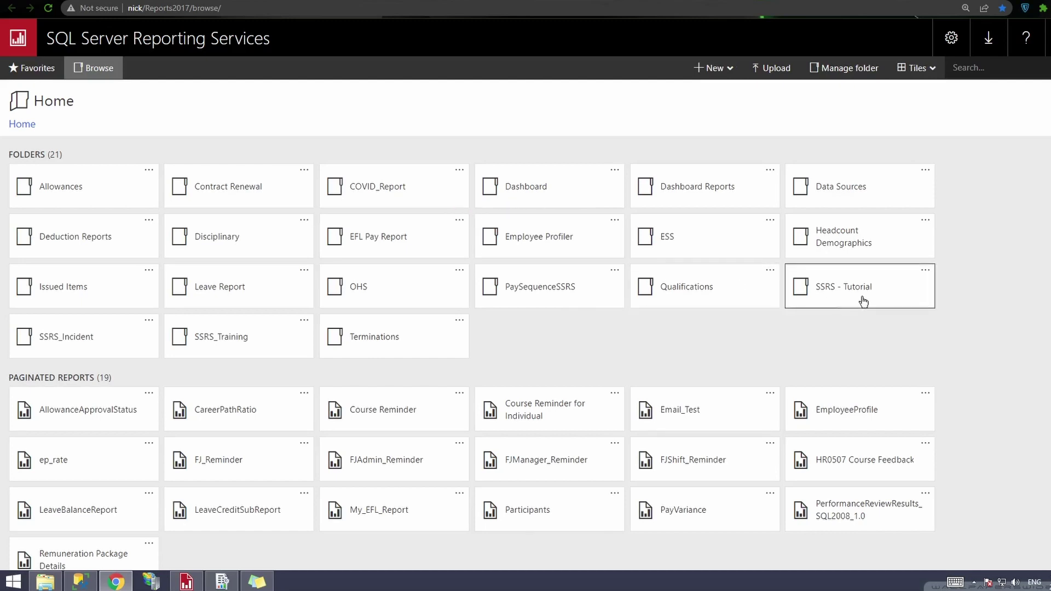
click(860, 297)
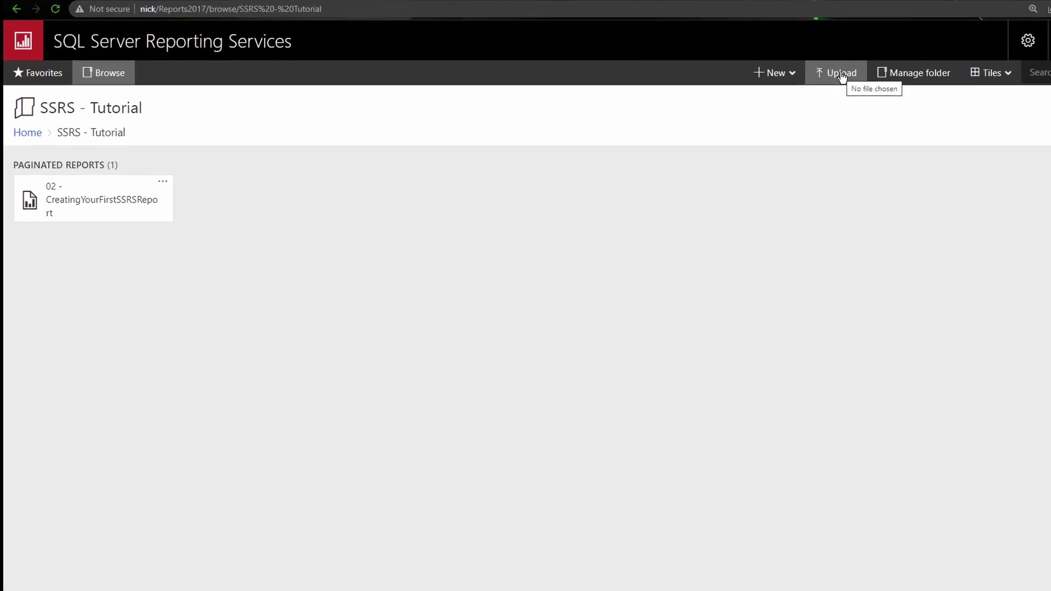
Try to upload 02 - CreatingYourFirstSSRSReport.rdl from Documents to the SSRS - Tutorial folder
click(842, 76)
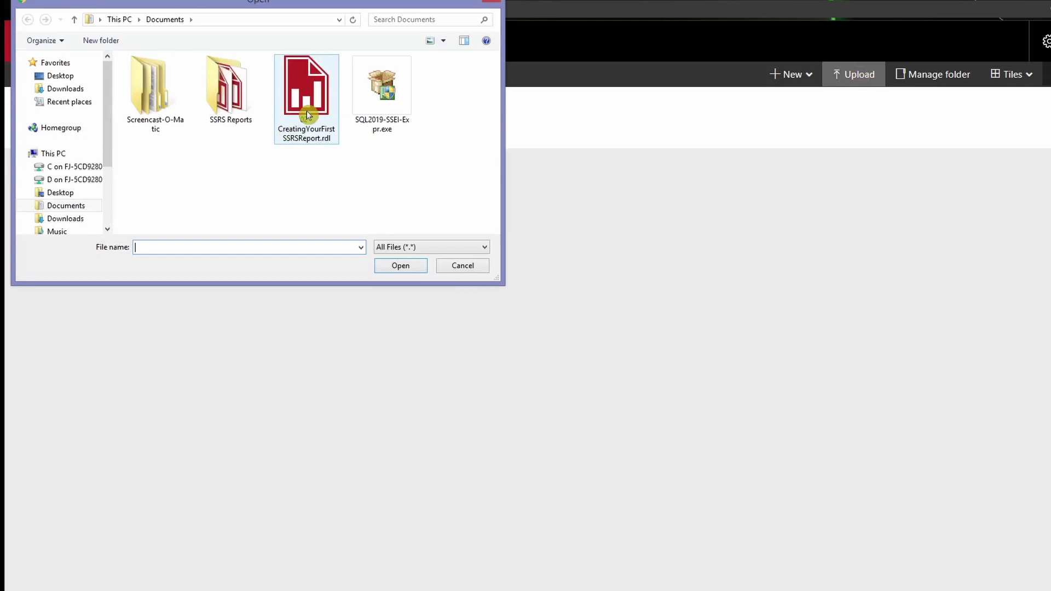
click(307, 111)
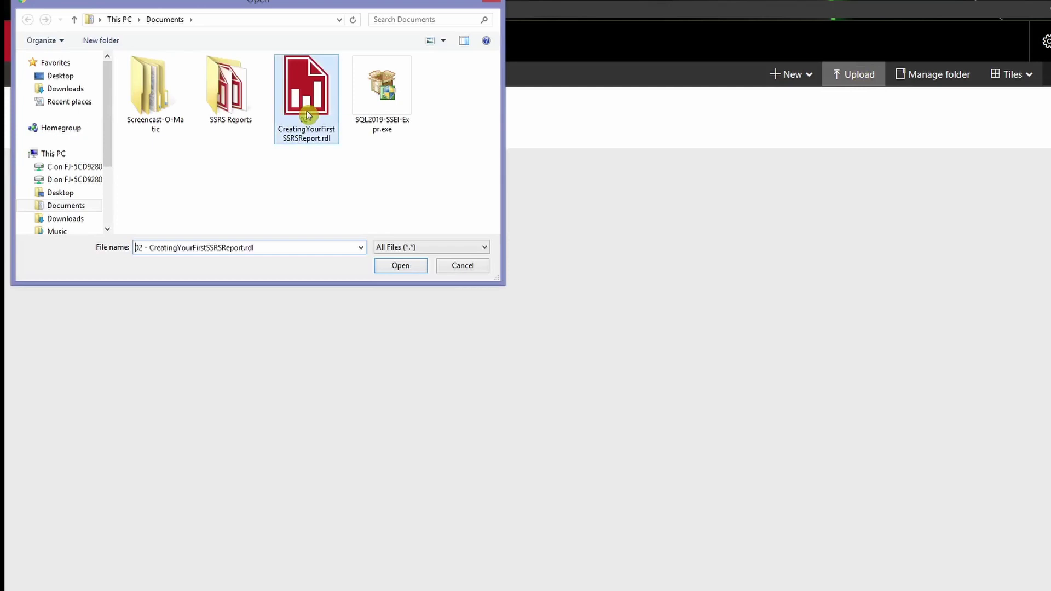
click(402, 266)
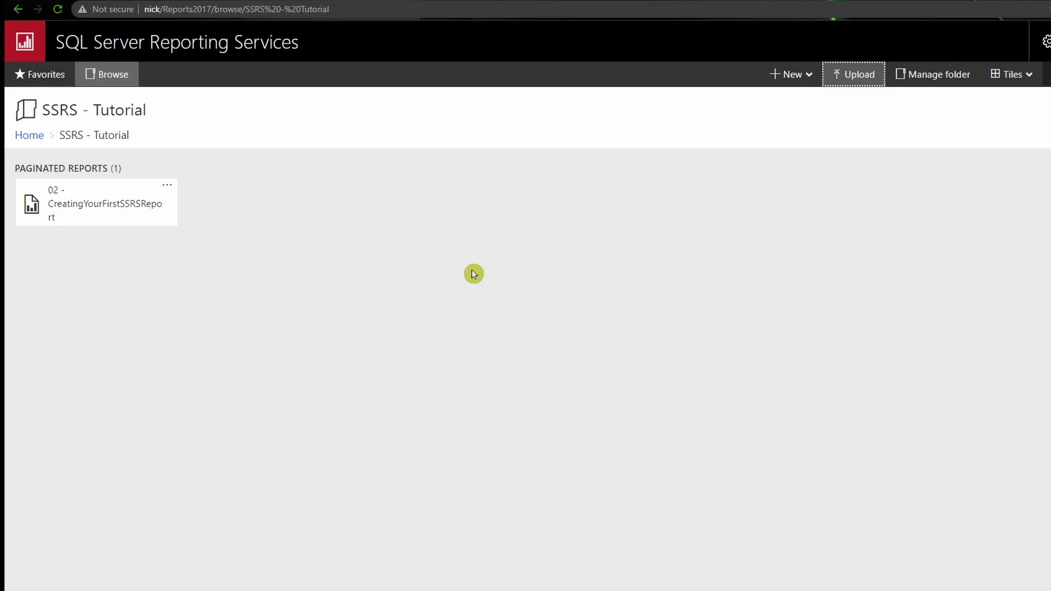
View the published 02 - CreatingYourFirstSSRSReport in the web portal and return to the SSRS - Tutorial folder
click(135, 224)
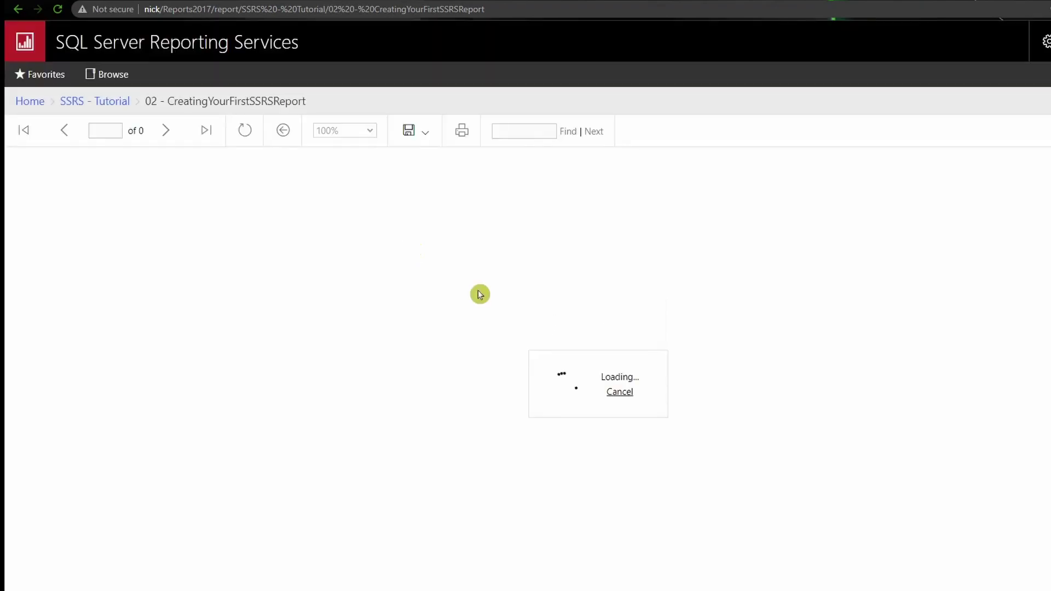
click(39, 285)
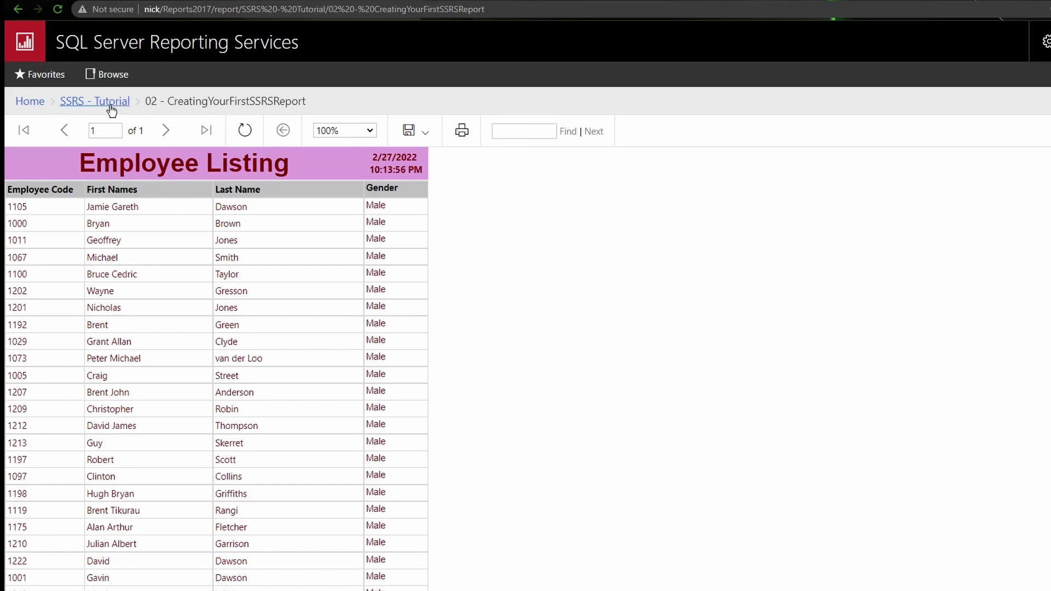
click(17, 15)
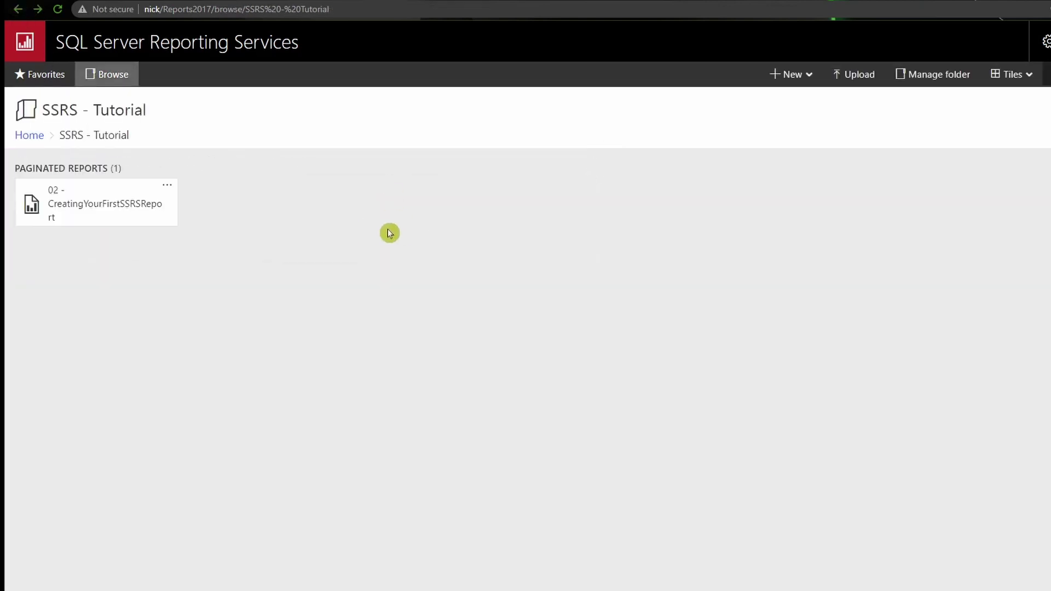
click(167, 186)
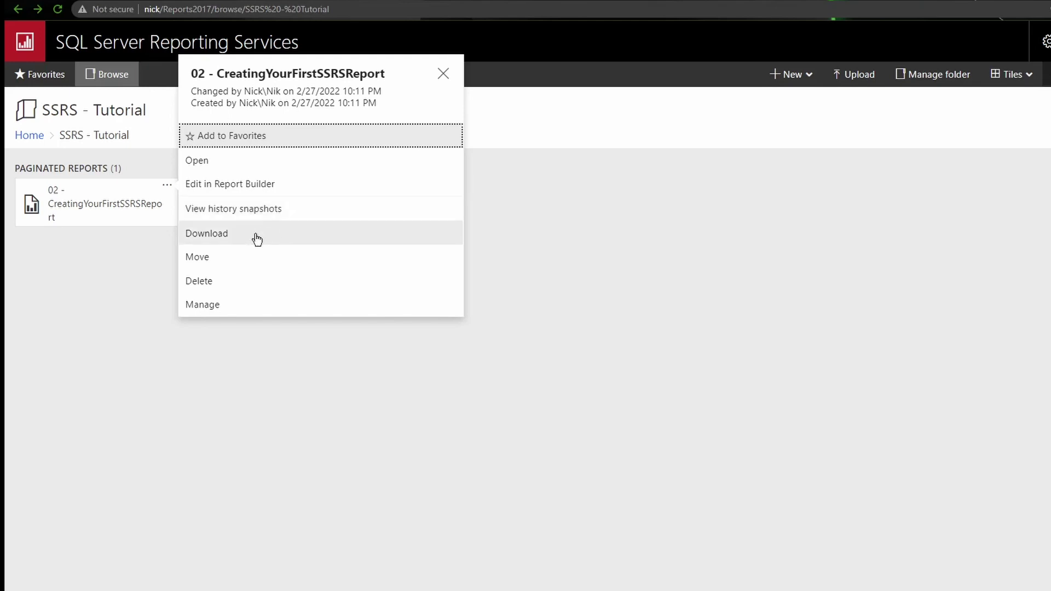
click(232, 265)
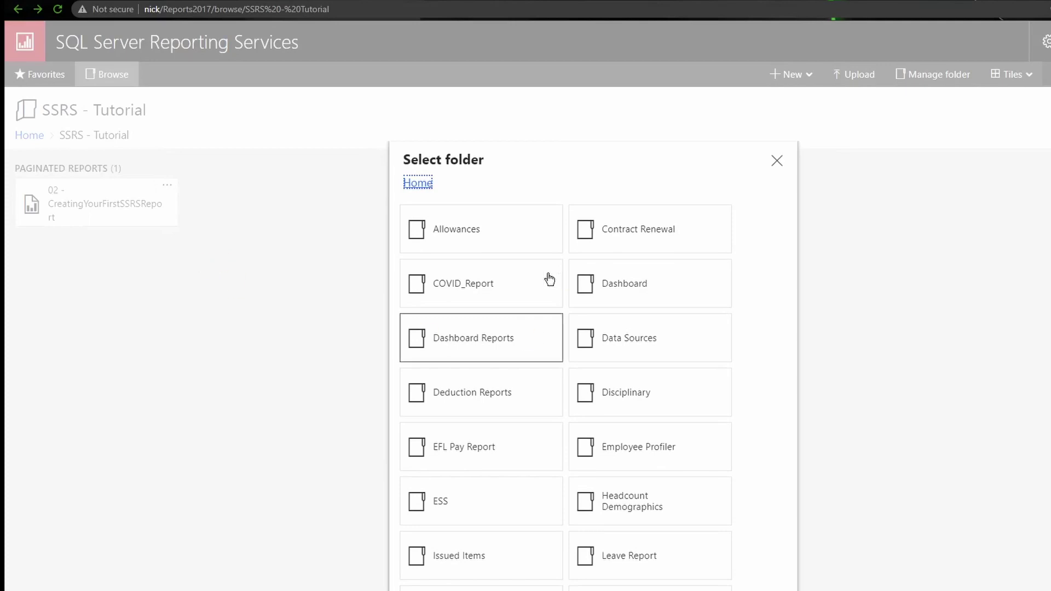
scroll(548, 284, down, 4)
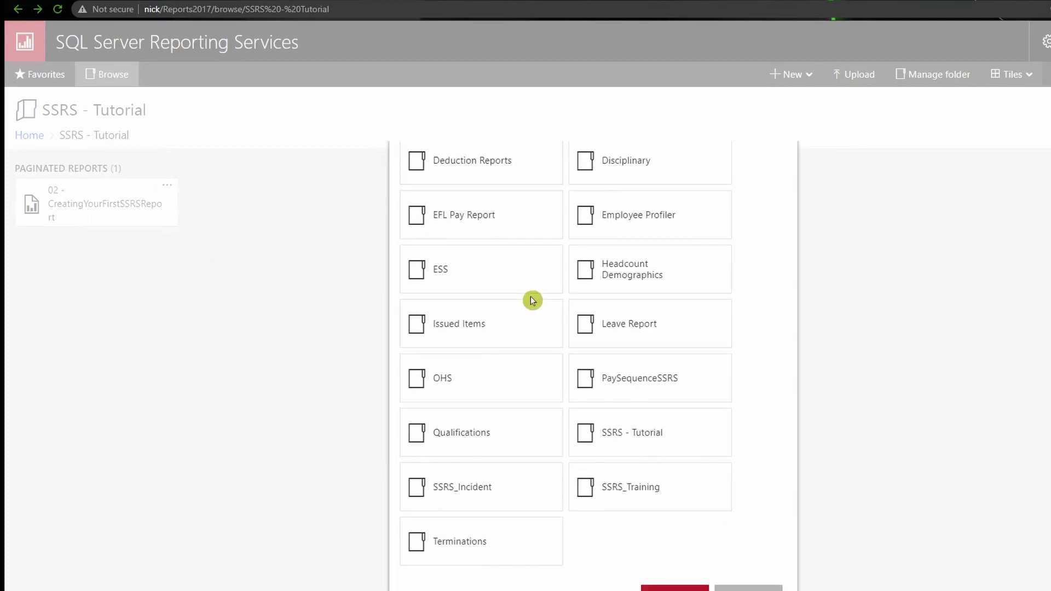
scroll(751, 222, up, 4)
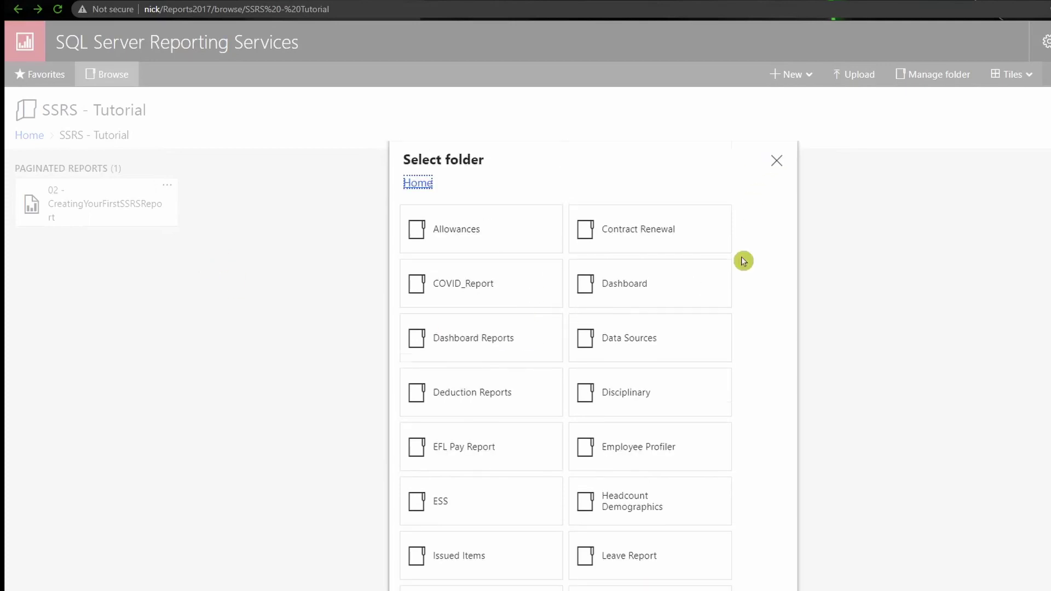
click(778, 161)
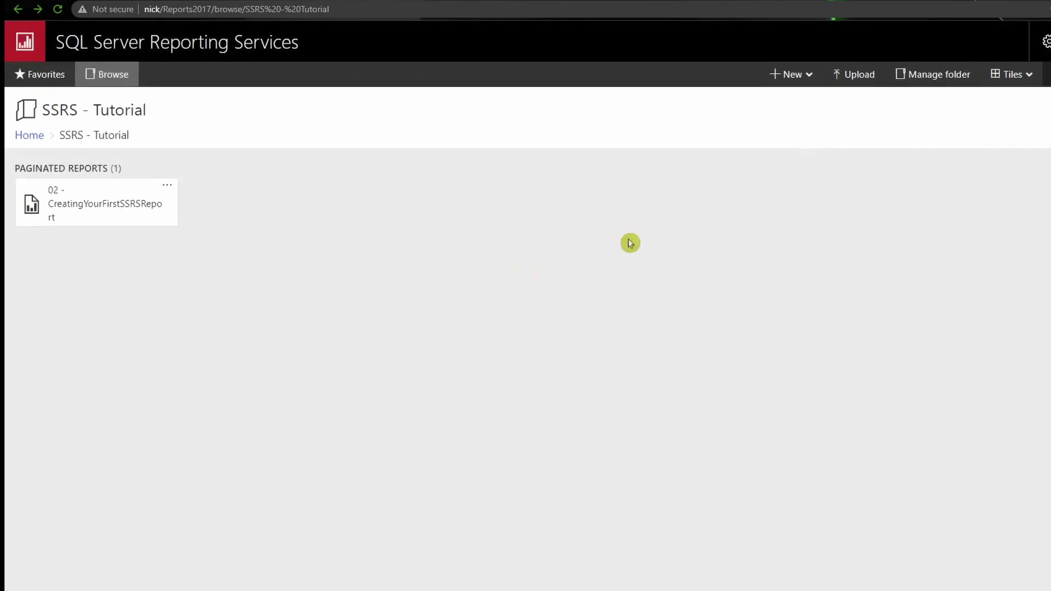
Create a new folder named Employee List inside the SSRS - Tutorial folder
click(813, 81)
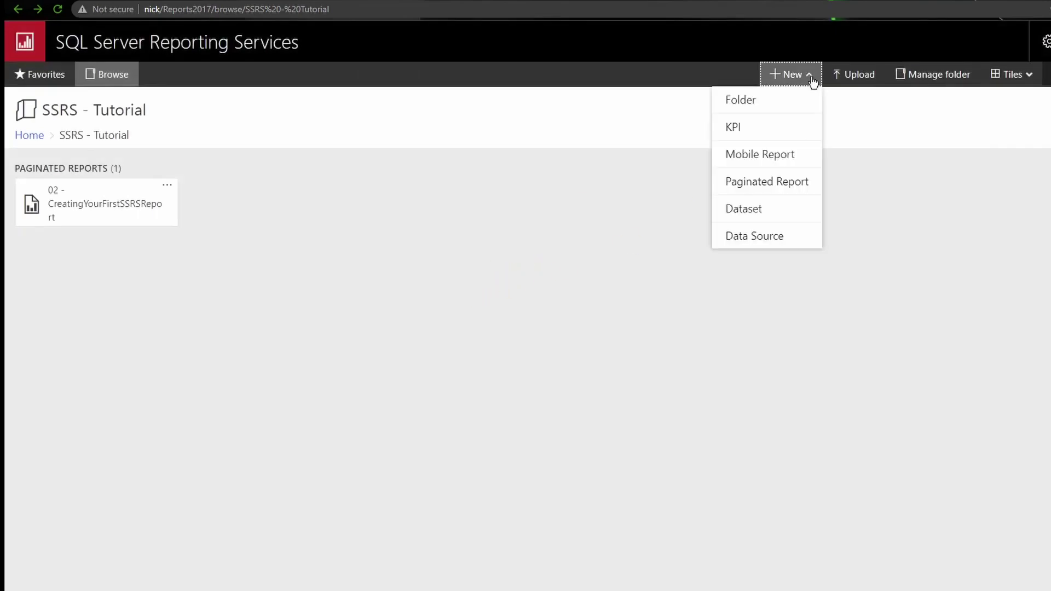
click(757, 102)
text(Employee List)
click(711, 269)
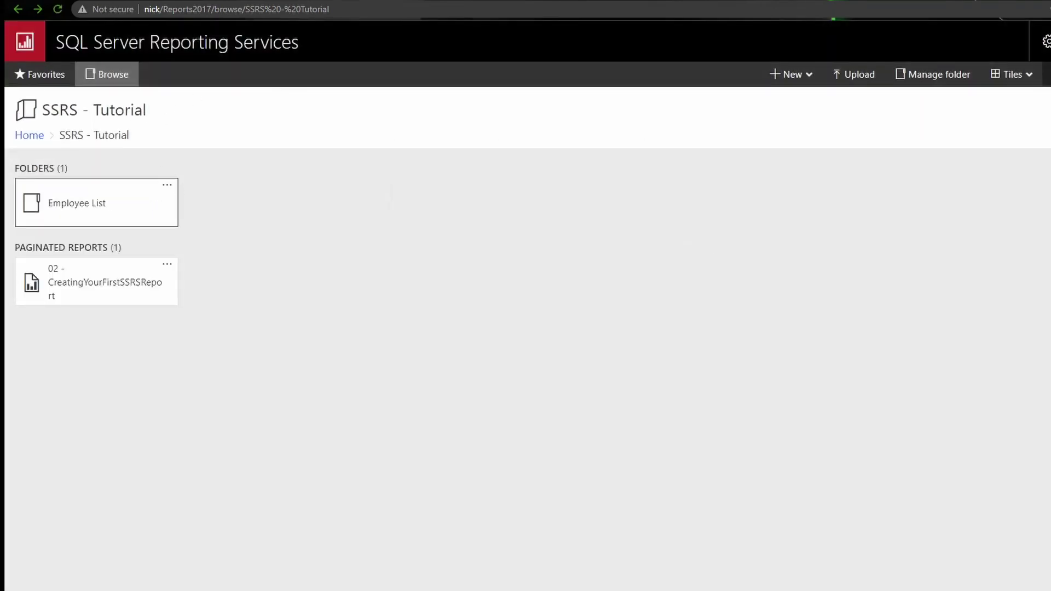
Move 02 - CreatingYourFirstSSRSReport into the Employee List folder under SSRS - Tutorial, and open that folder after reloading the page
click(167, 265)
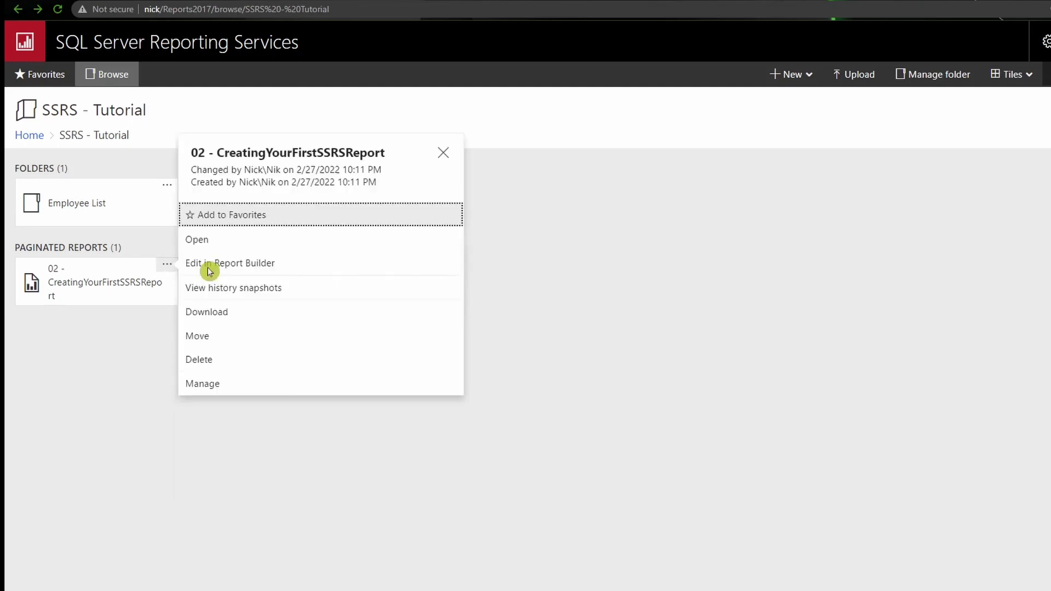
click(227, 340)
scroll(641, 290, down, 1)
scroll(646, 300, down, 3)
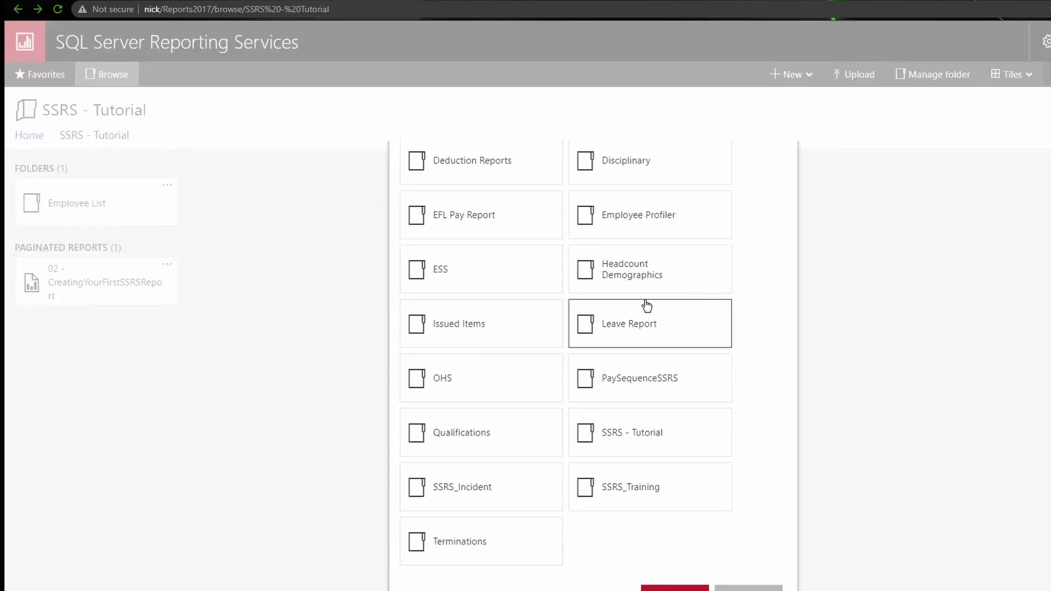
click(646, 434)
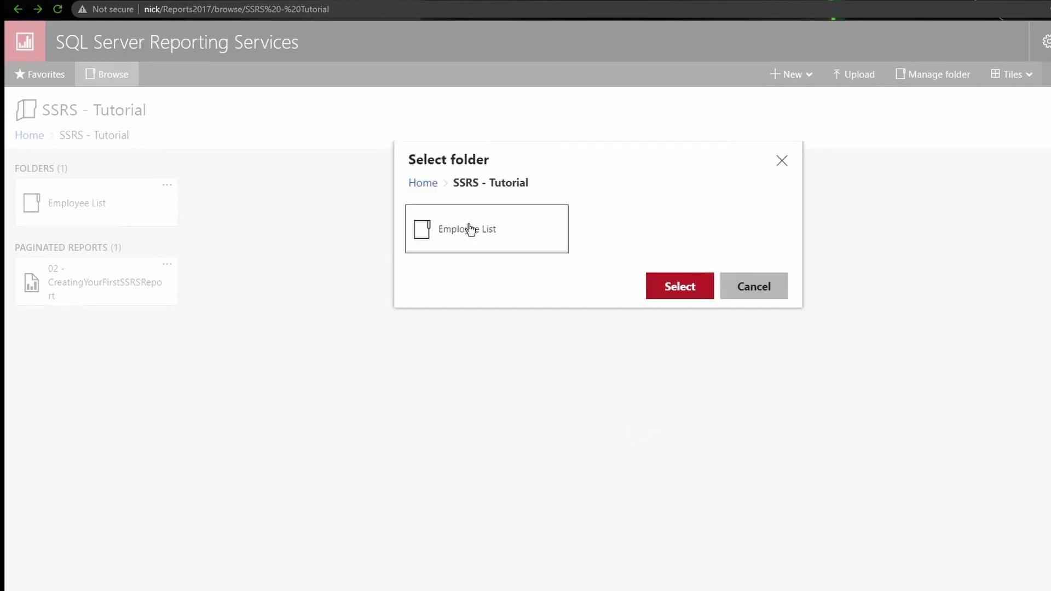
click(479, 233)
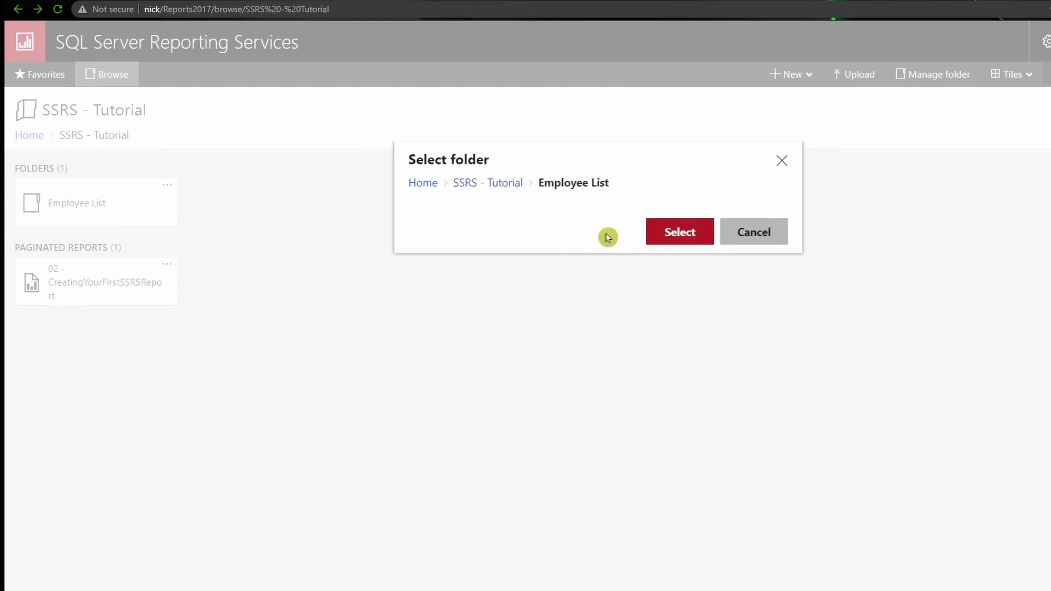
click(680, 234)
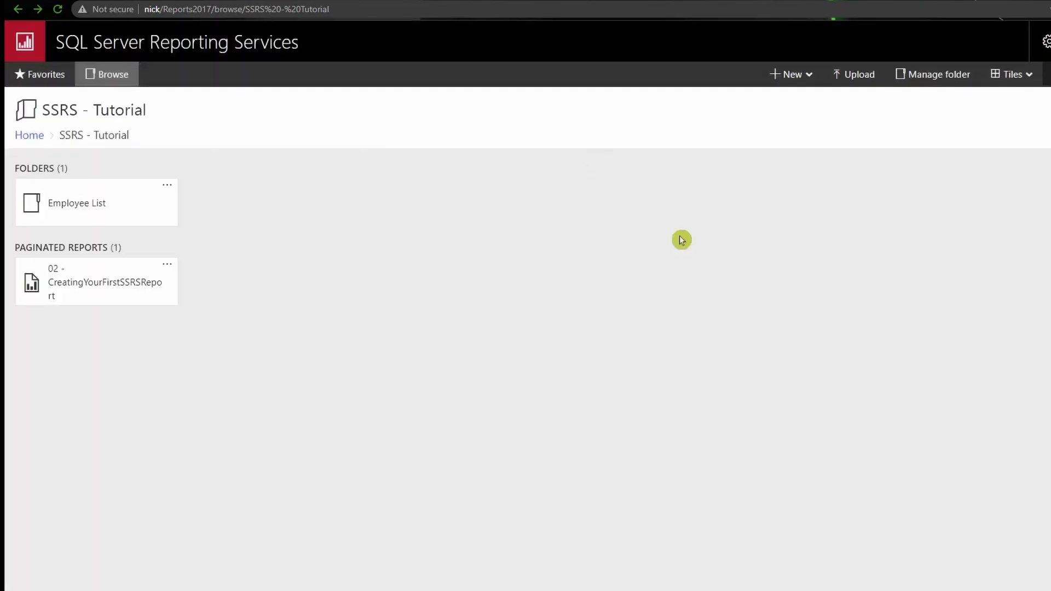
right_click(477, 217)
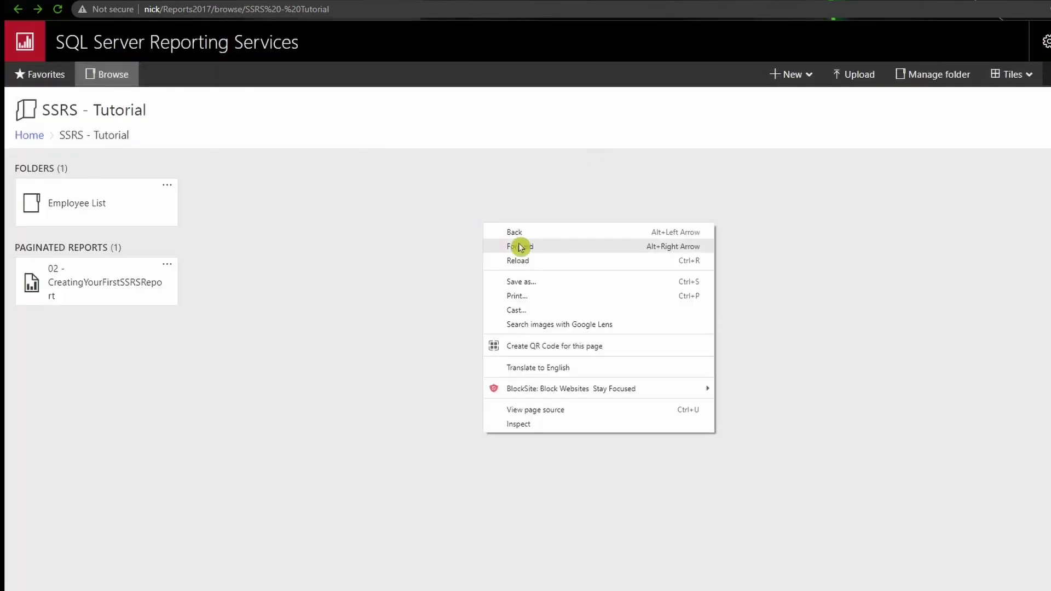
click(554, 269)
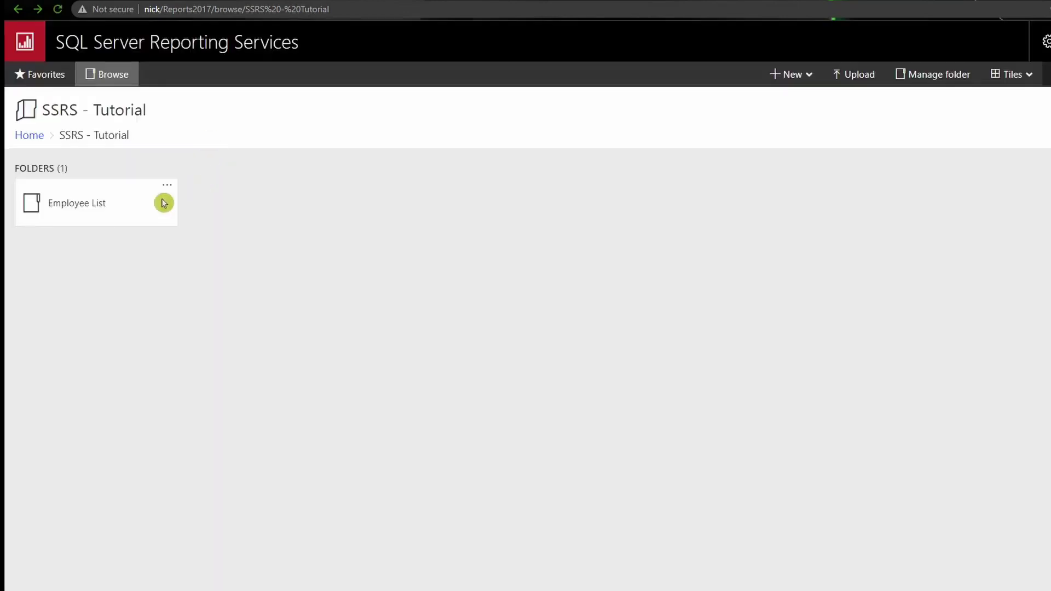
click(129, 212)
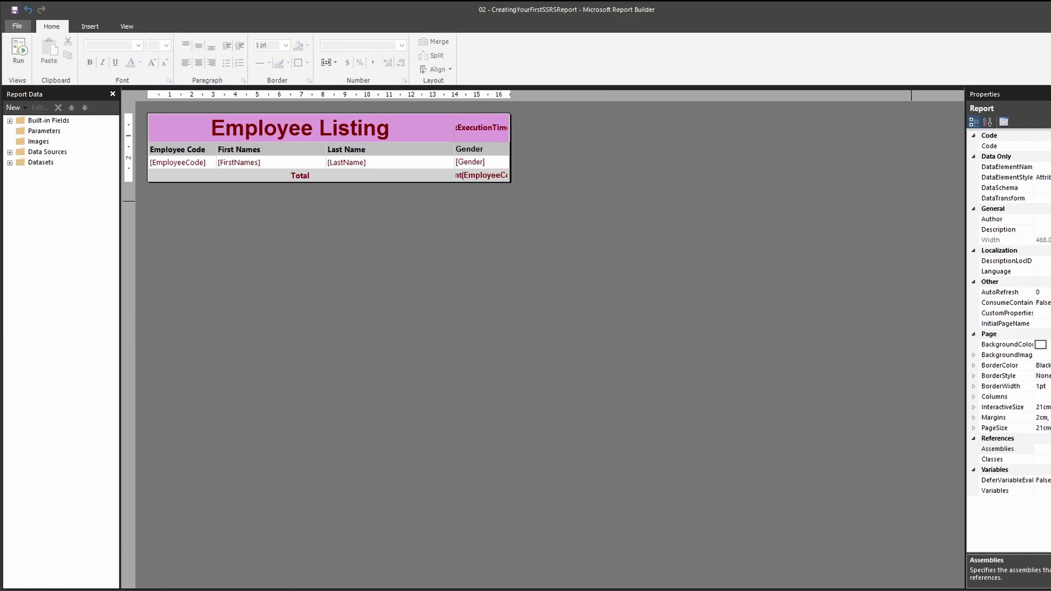
Switch to the web portal and open 02 - CreatingYourFirstSSRSReport from the Employee List folder for editing in Report Builder
key(alt+Tab)
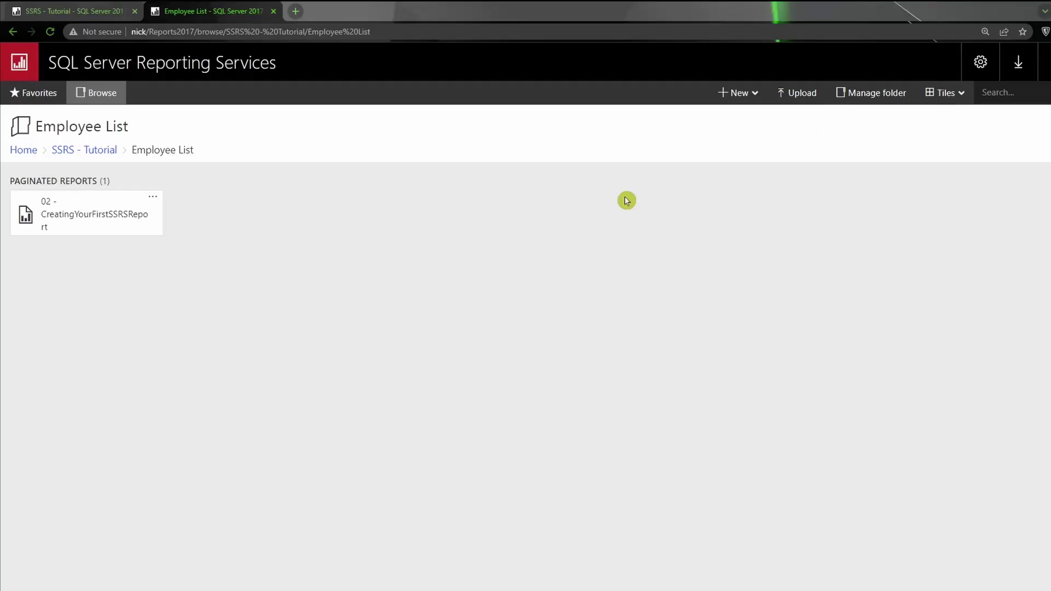
click(152, 197)
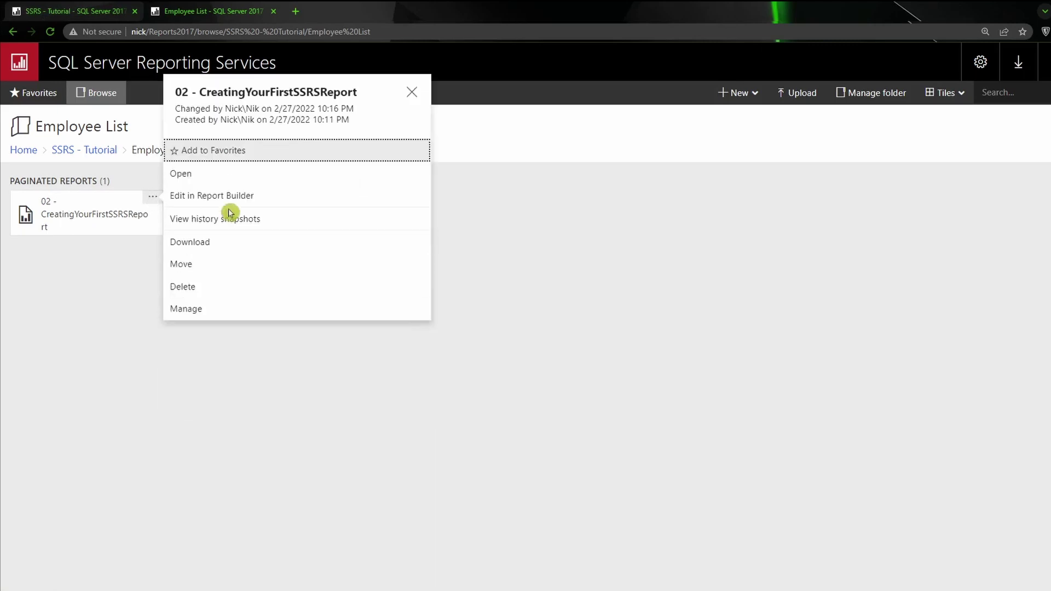
click(198, 205)
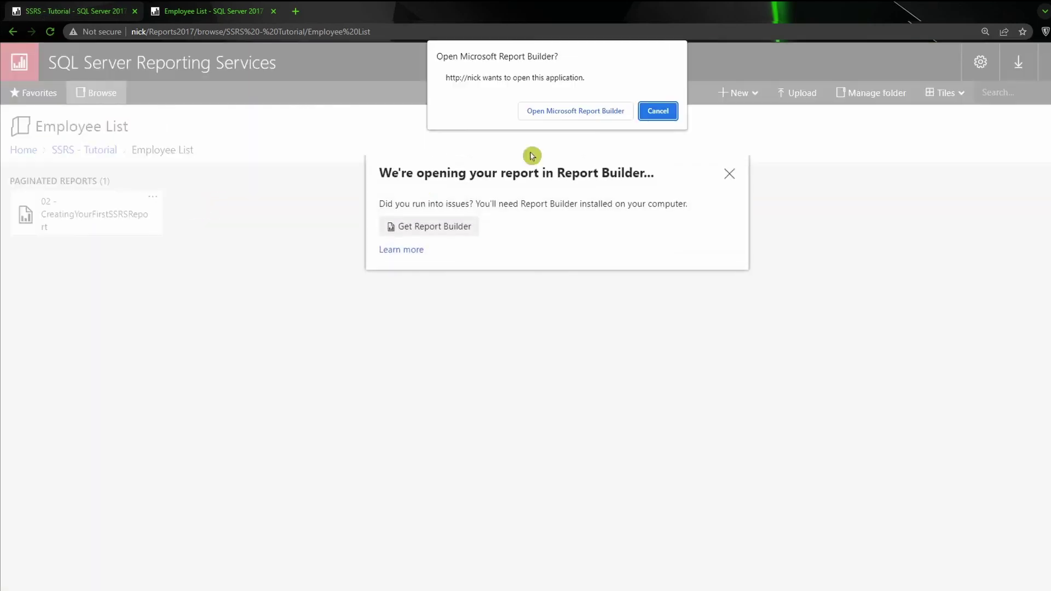
click(574, 114)
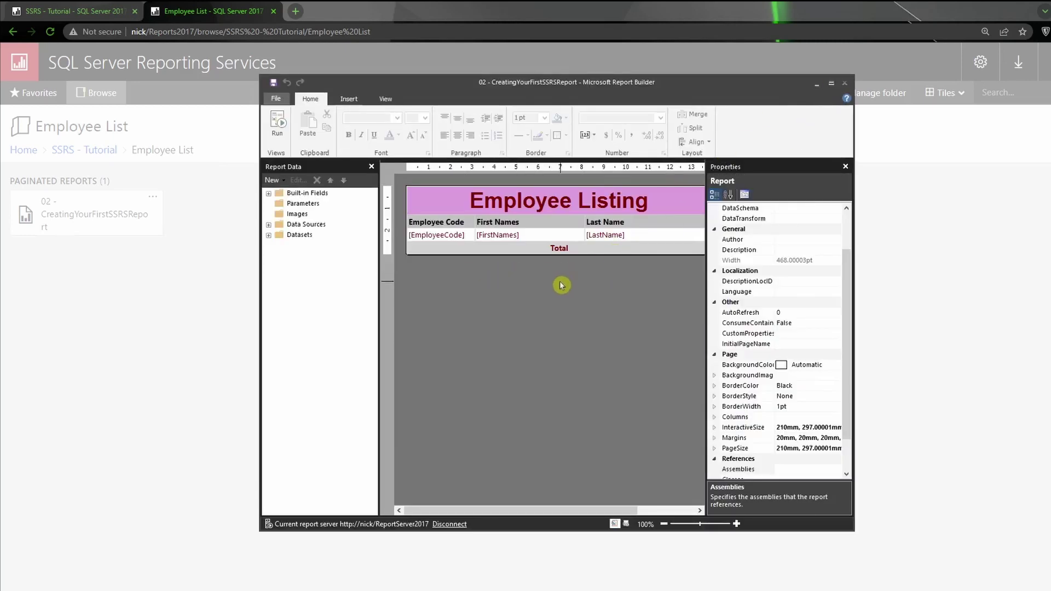
click(831, 82)
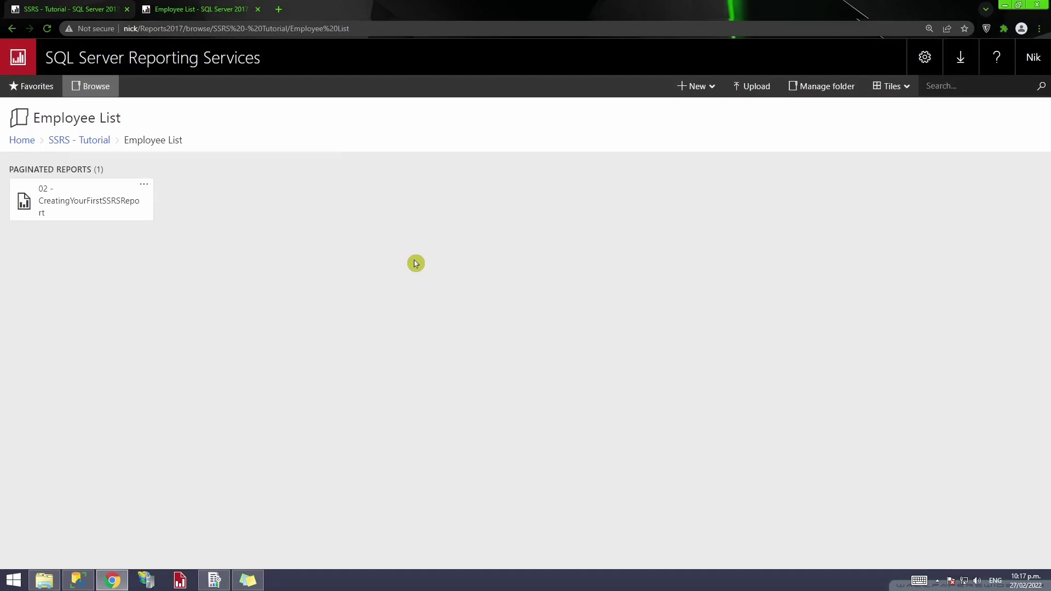
Start Report Builder with an untitled report and open its options at the default report server setting
click(181, 581)
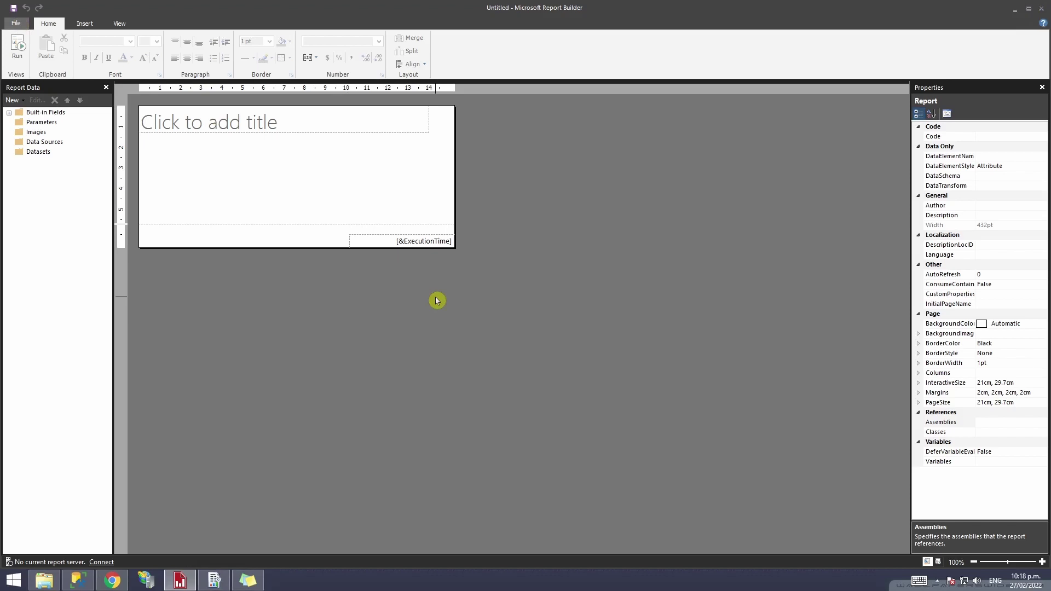
click(18, 26)
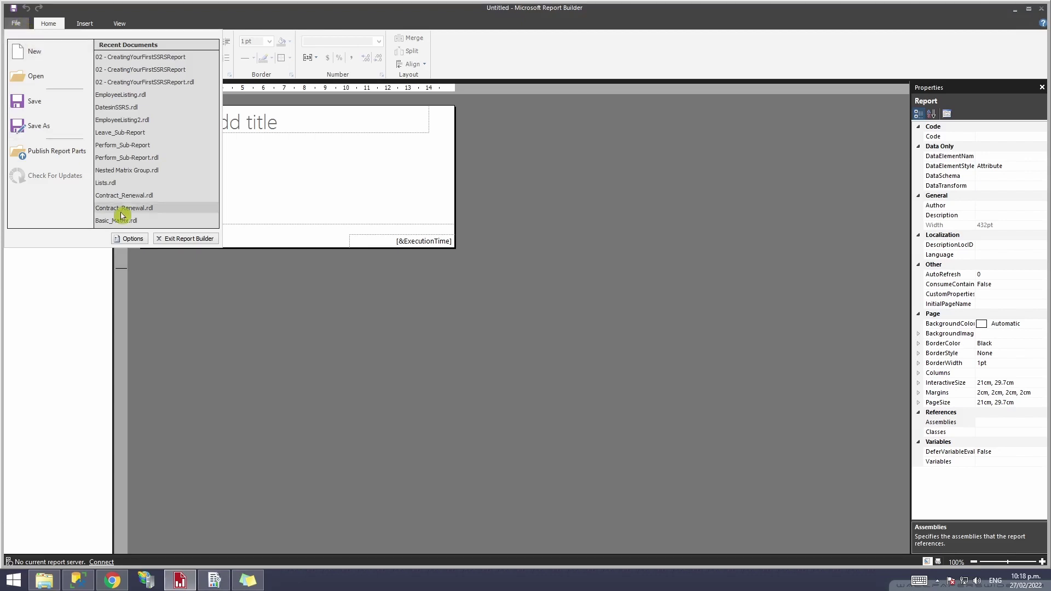
click(118, 238)
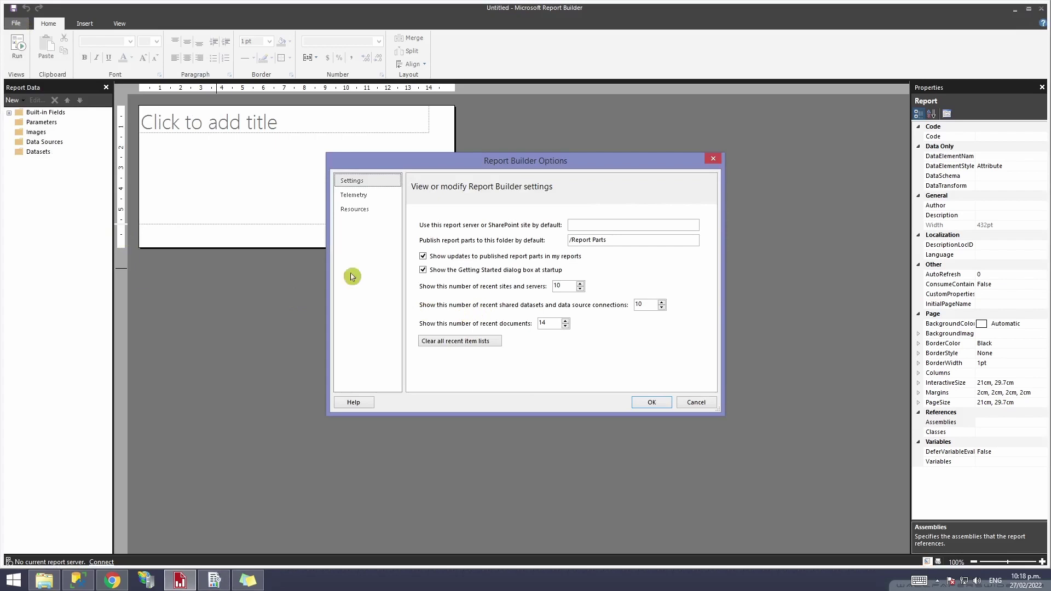
click(612, 223)
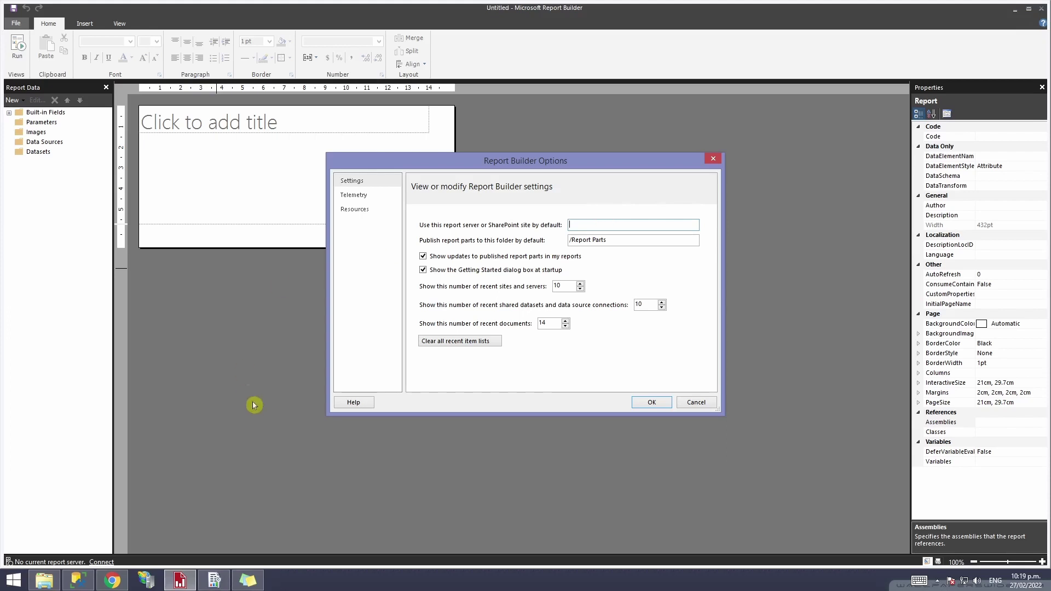
Switch to Report Server Configuration Manager and open the ReportServer2017 Web Service URL in the browser to get the server address
click(214, 579)
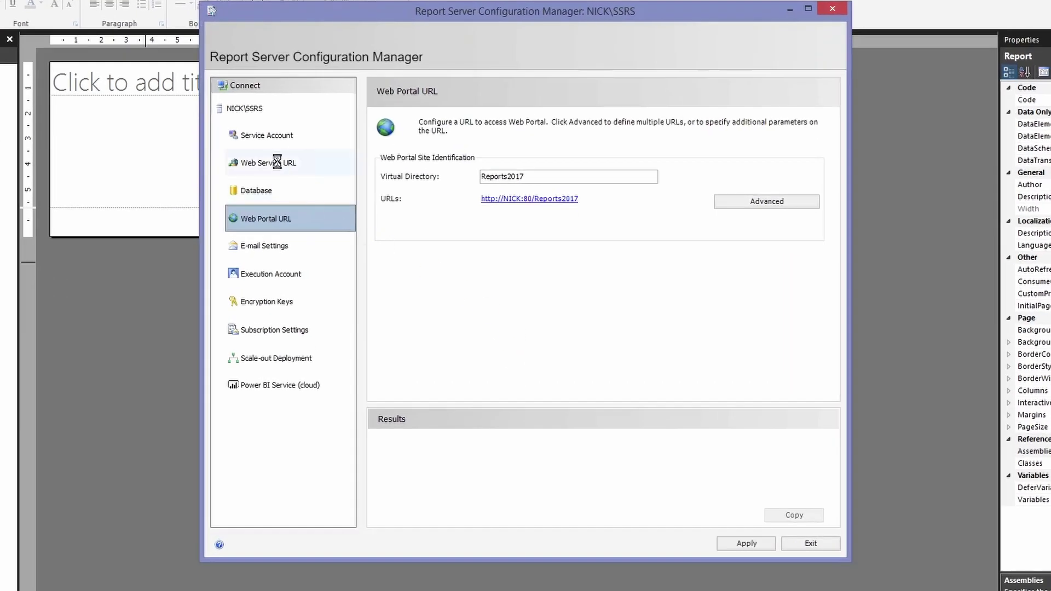
click(278, 164)
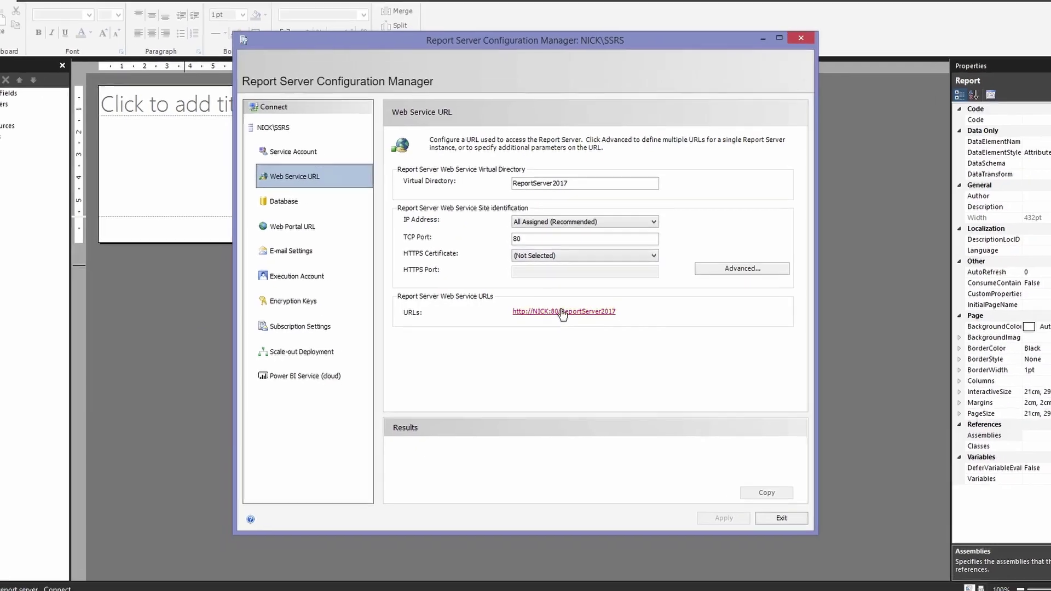
click(567, 314)
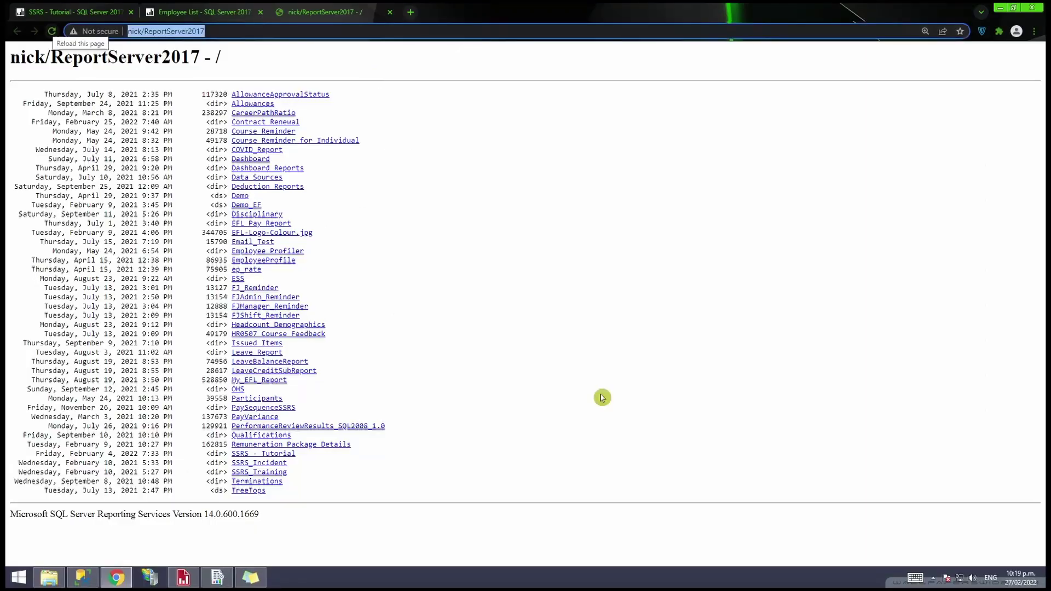
click(182, 579)
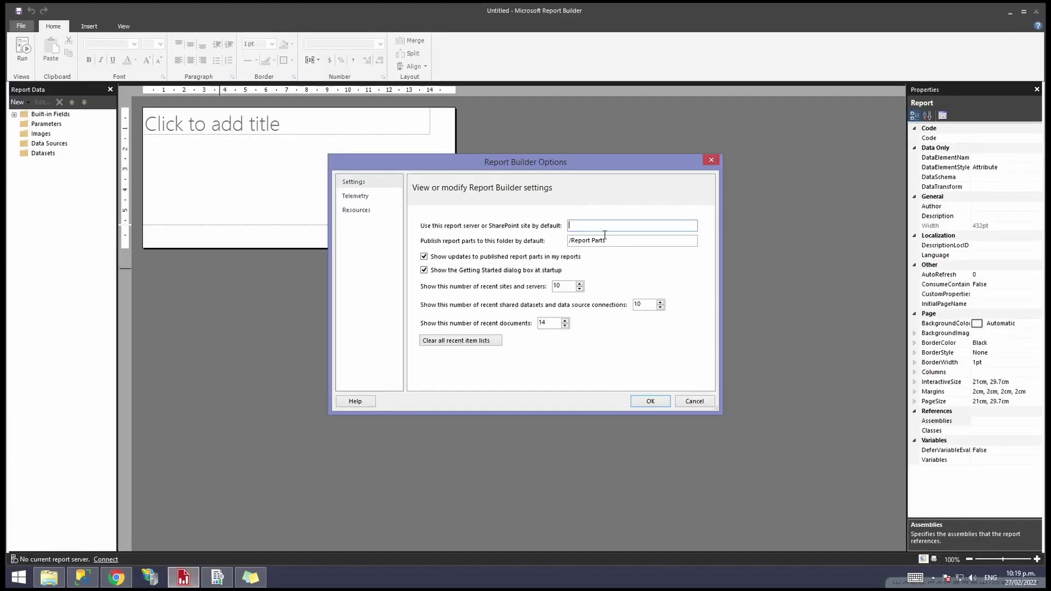
text(http://nick/ReportServer2017)
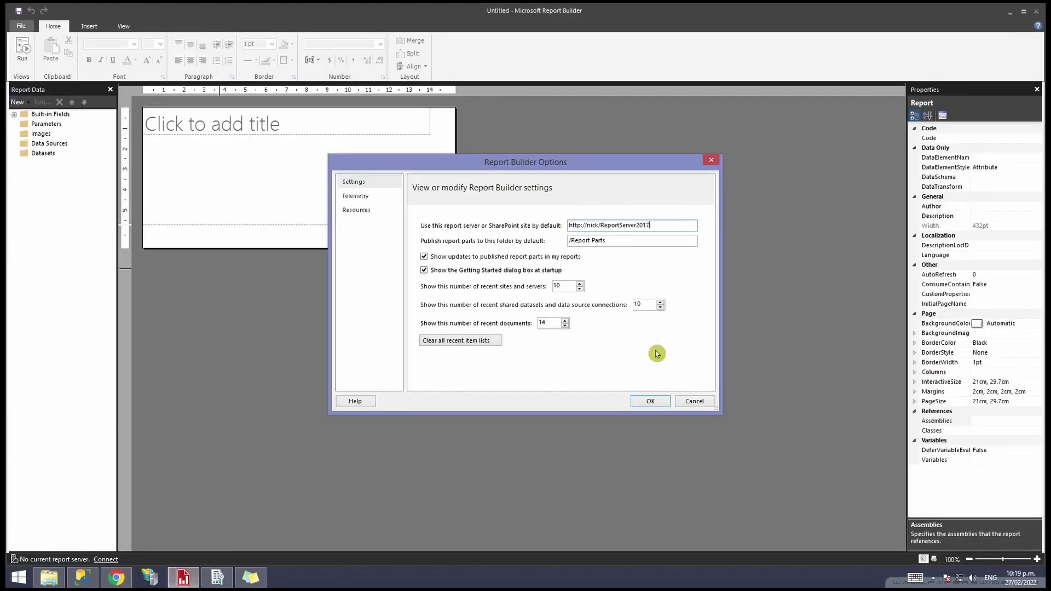
click(651, 405)
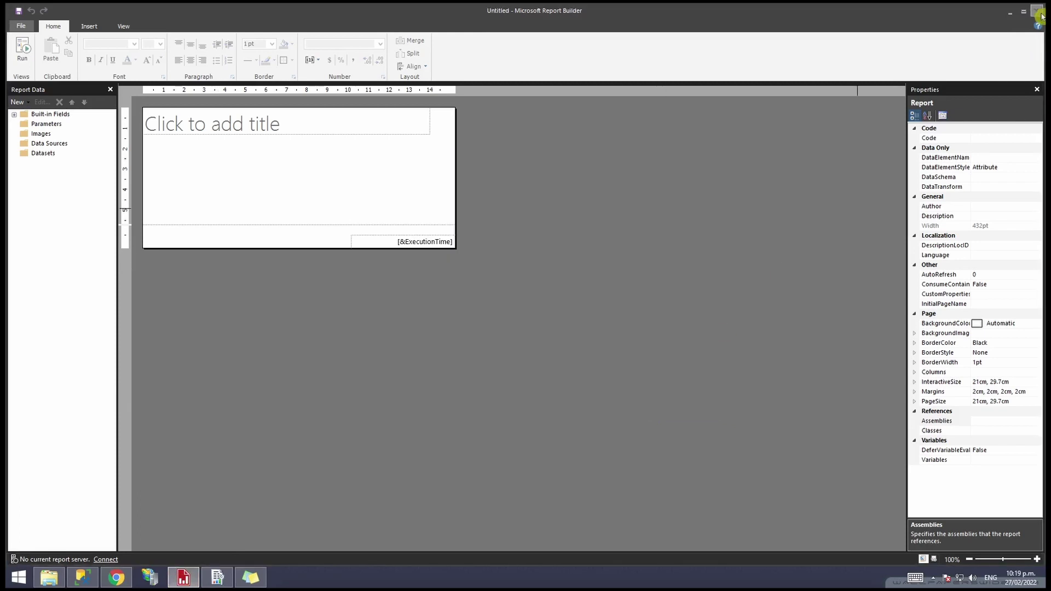
Restart Report Builder to apply the default report server and create a blank report
key(alt+Tab)
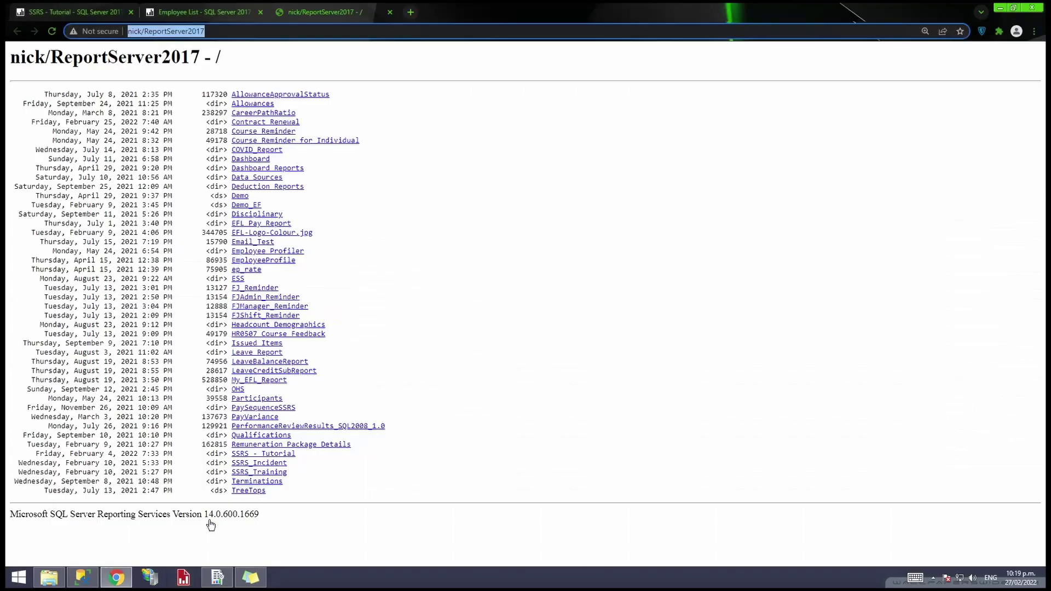
click(192, 574)
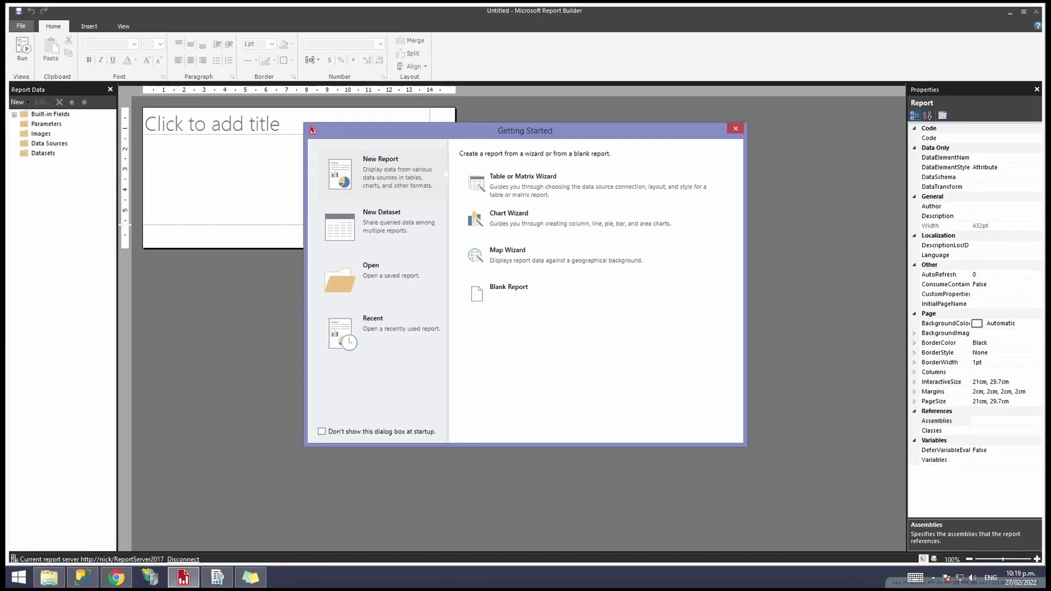
click(510, 293)
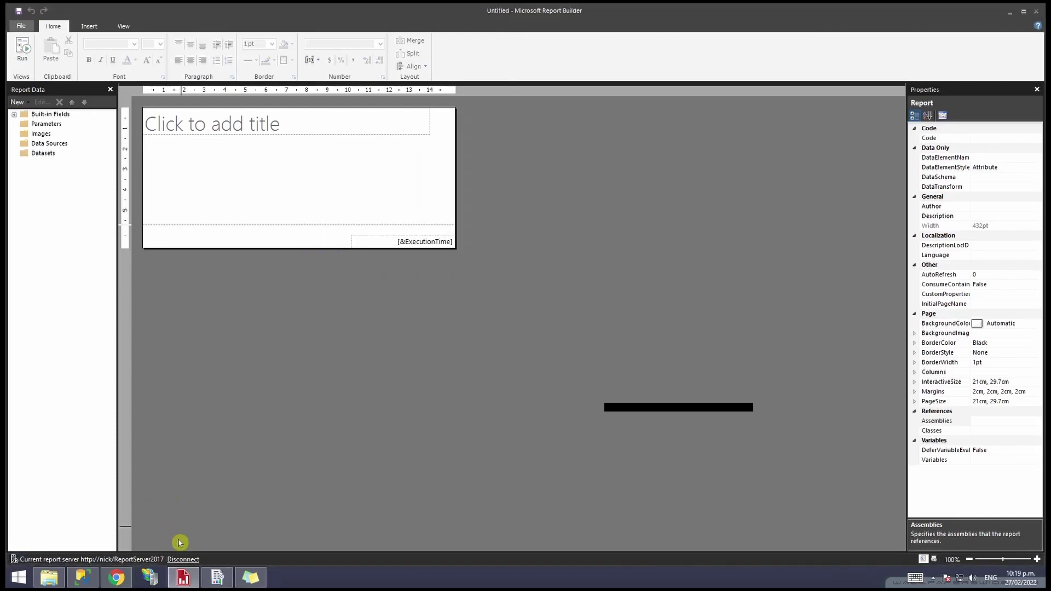